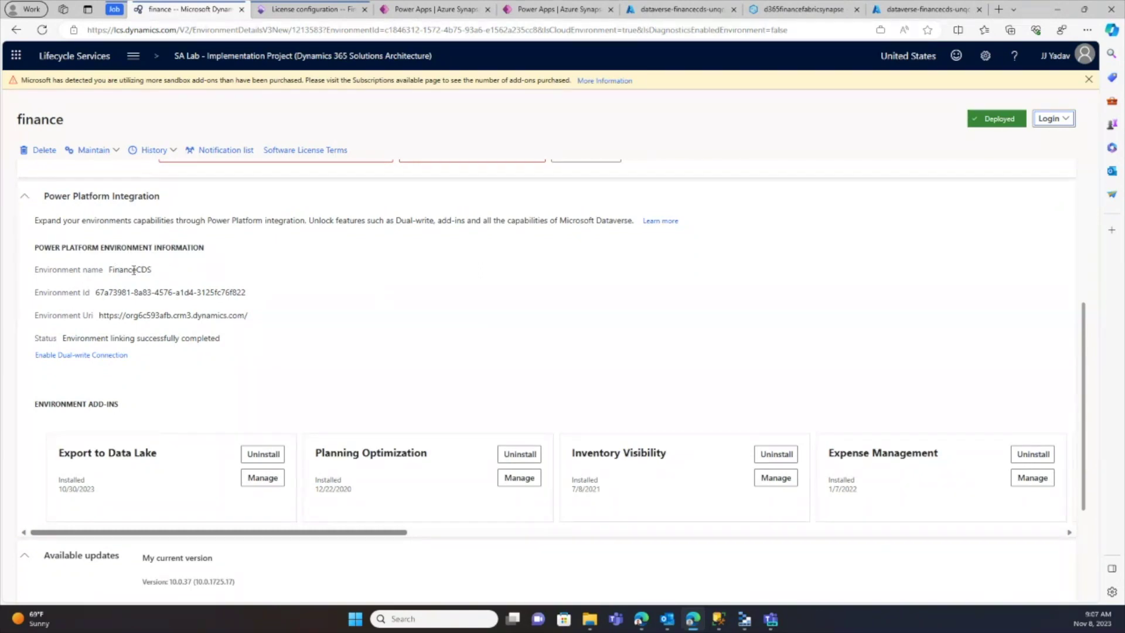
Compare the finance environment's Power Platform integration and license configuration with the FinanceCDS environment in Power Apps
{"action": "left_click", "coordinate": [743, 316]}
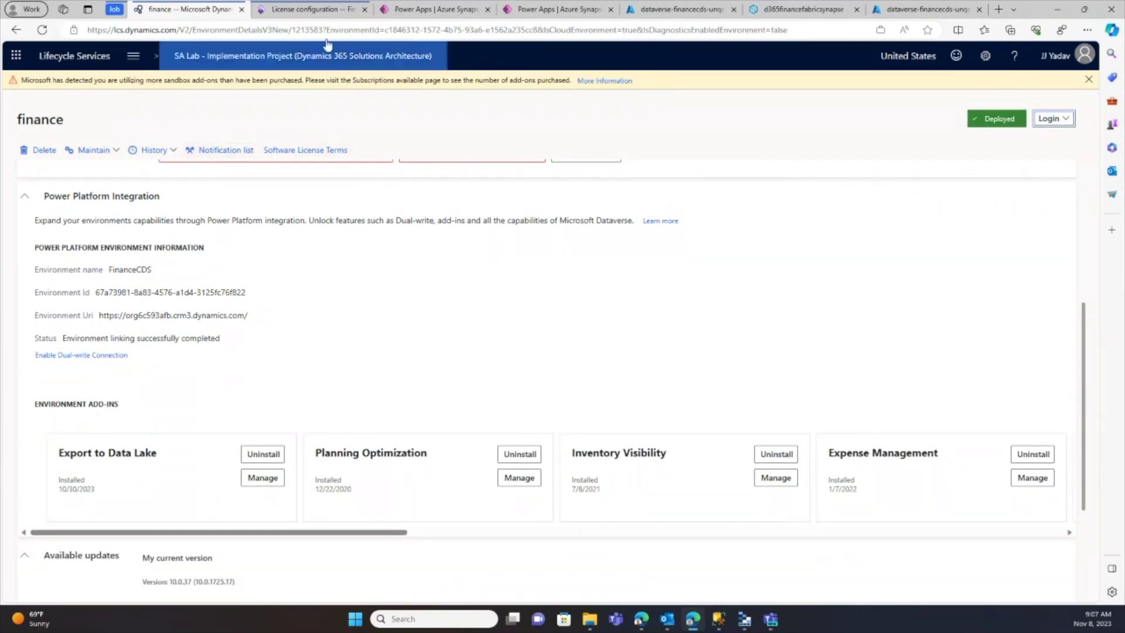
{"action": "left_click", "coordinate": [301, 16]}
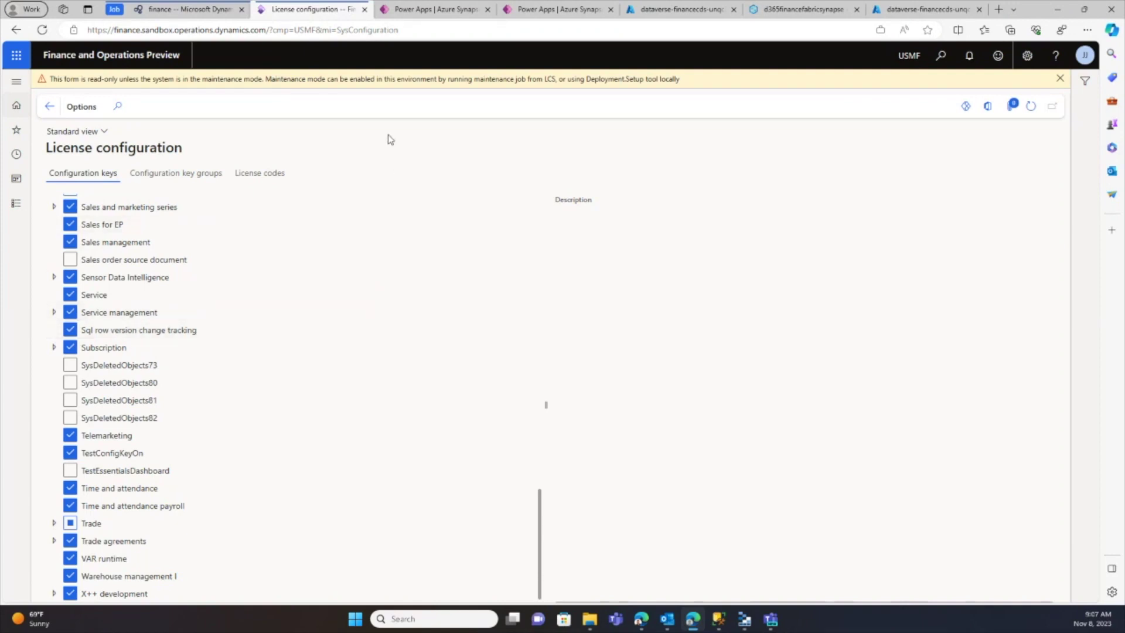
{"action": "left_click", "coordinate": [408, 13]}
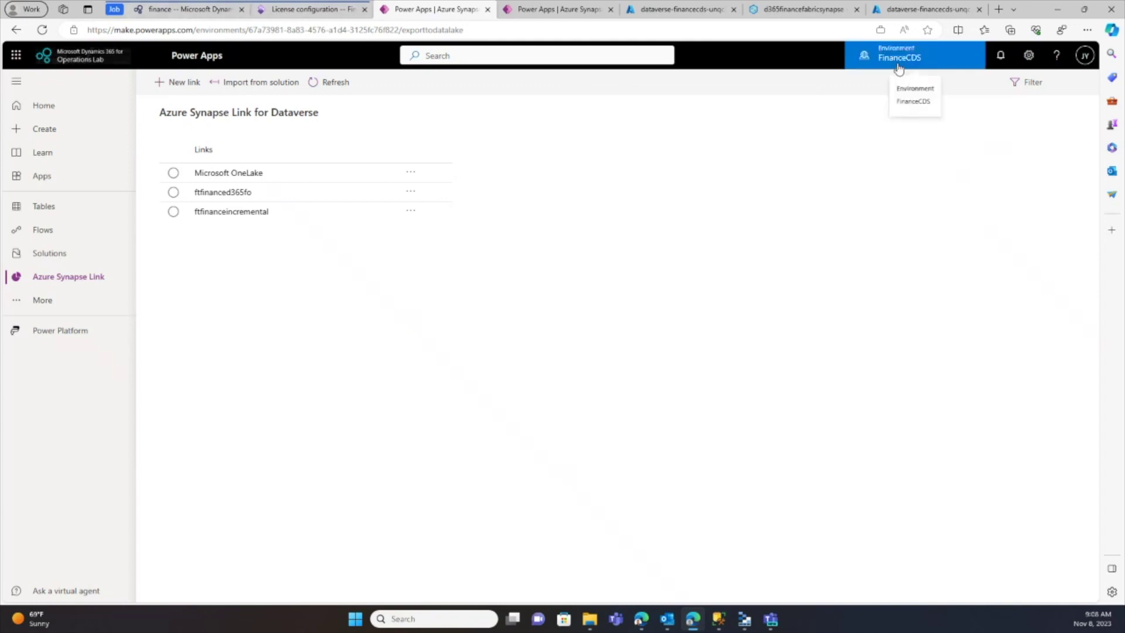
{"action": "left_click", "coordinate": [189, 10]}
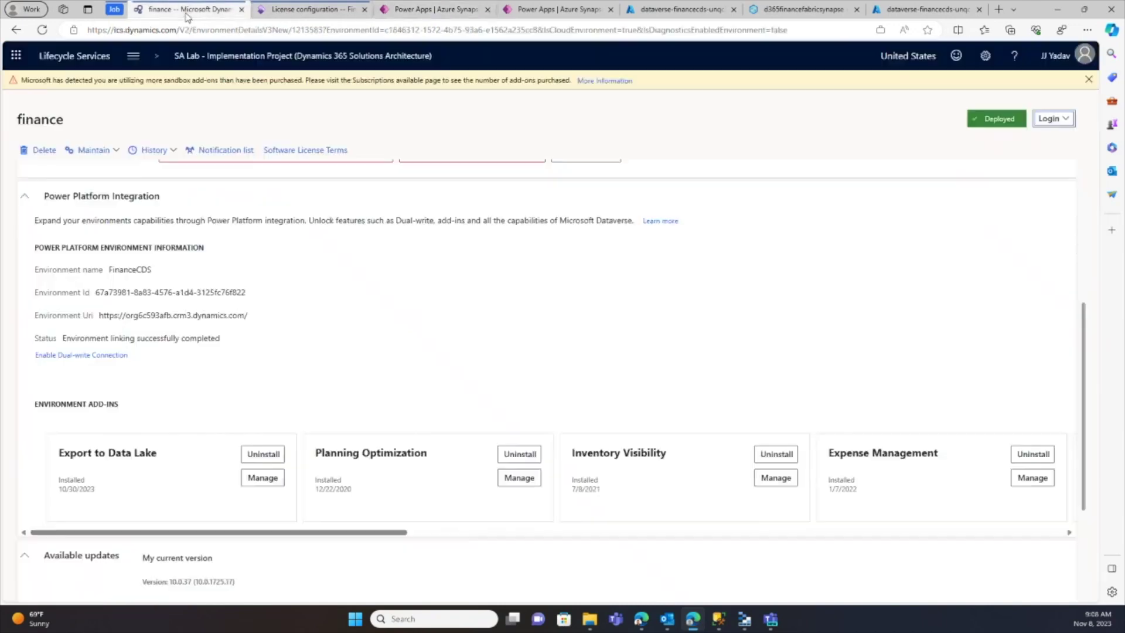
{"action": "left_click", "coordinate": [432, 9]}
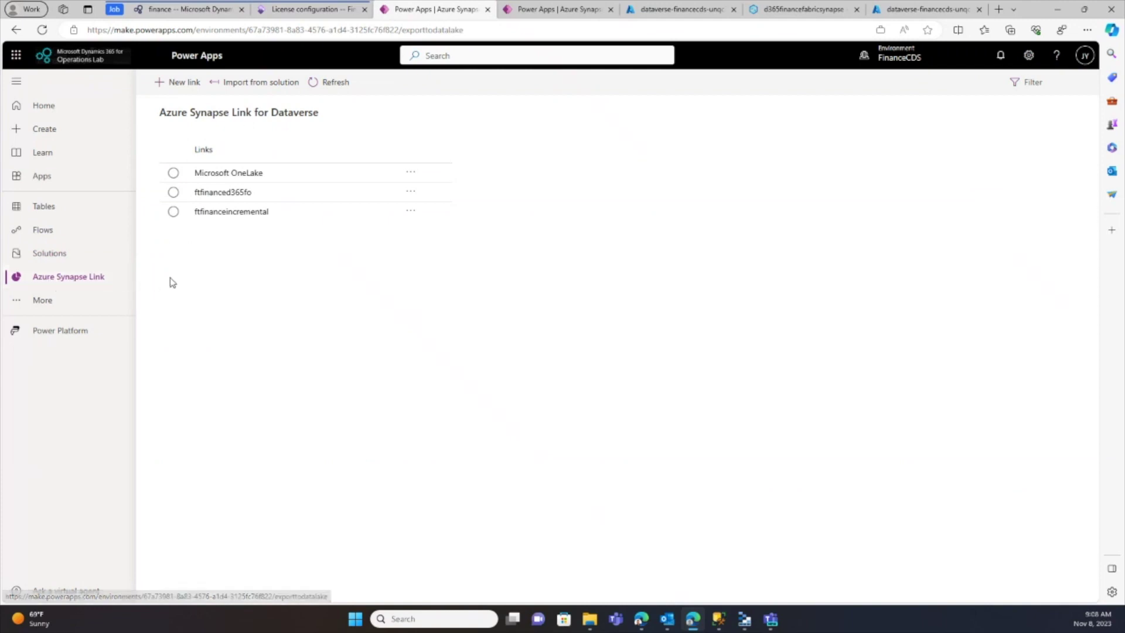
Start a new Synapse link connected to an Azure Synapse Analytics workspace, using the resource group SA-BI-Analytics-Fabric-Lab
{"action": "left_click", "coordinate": [184, 83]}
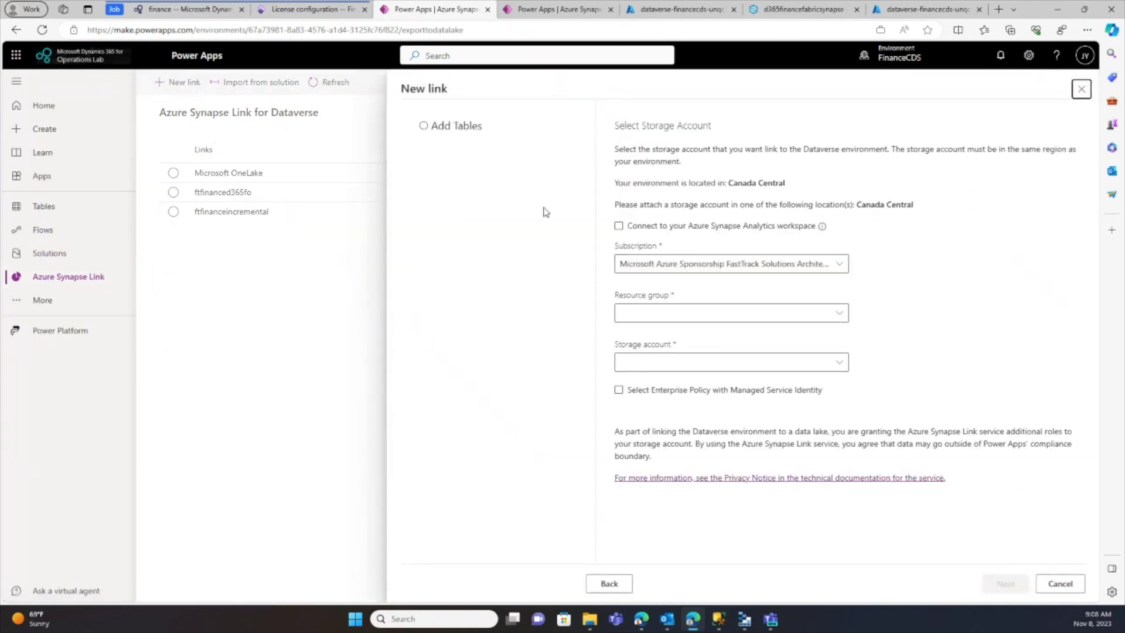
{"action": "left_click", "coordinate": [655, 228]}
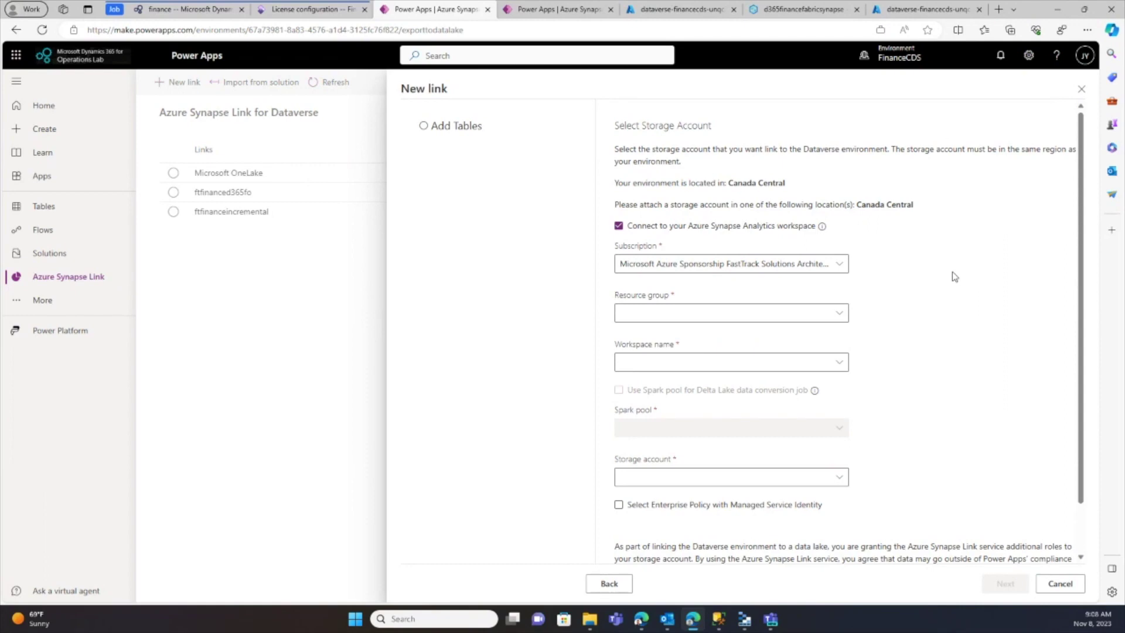
{"action": "left_click", "coordinate": [697, 314]}
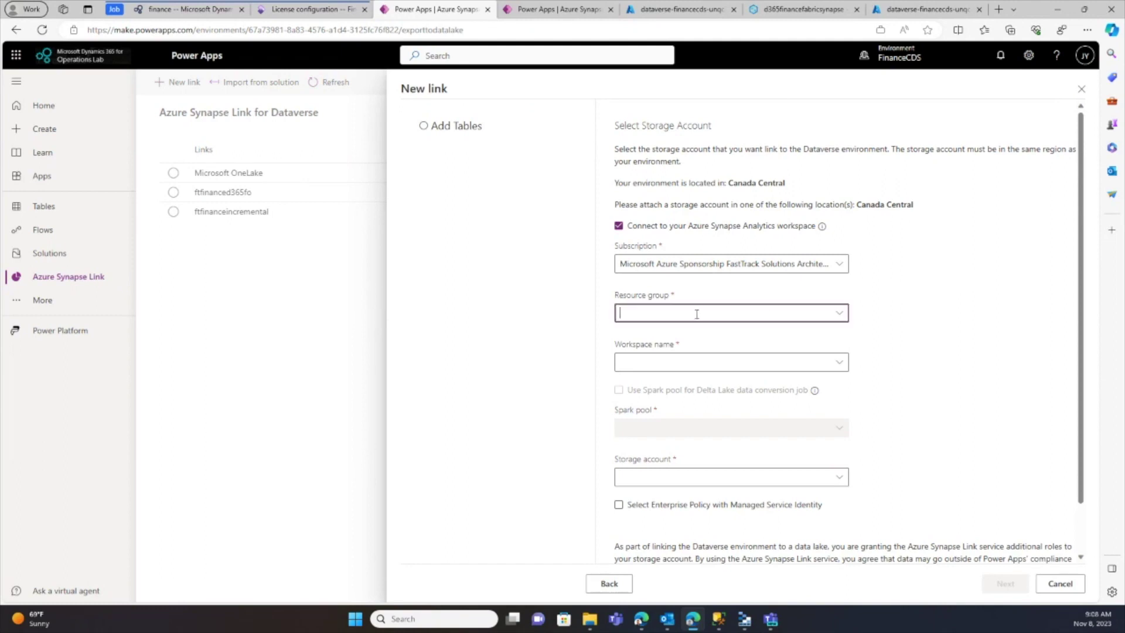
{"action": "type", "text": "sa"}
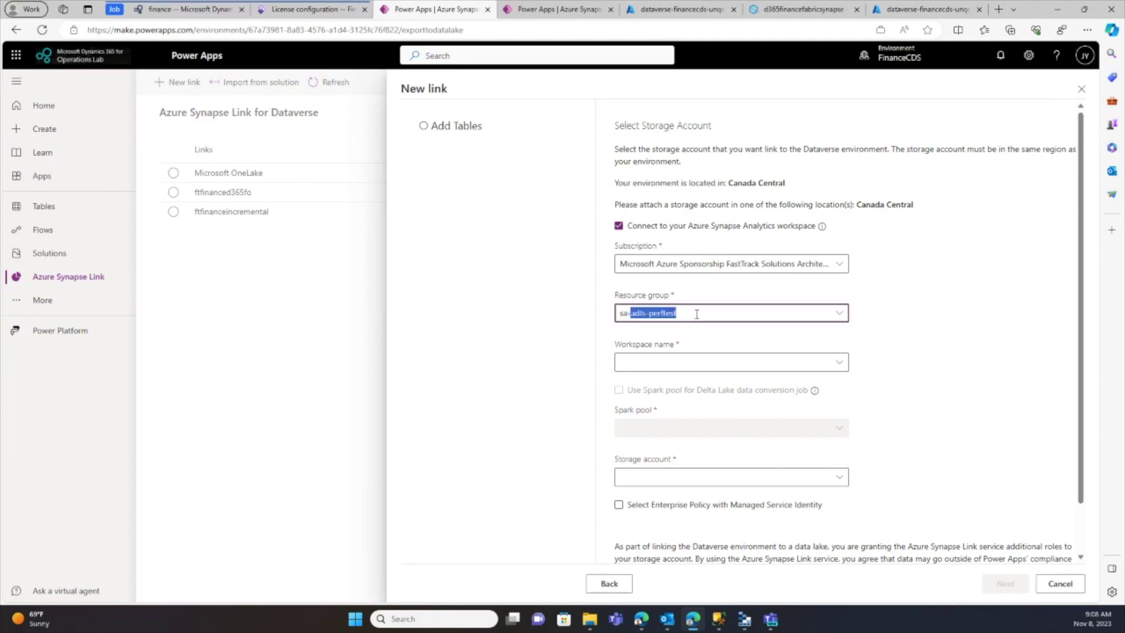
{"action": "type", "text": "-l"}
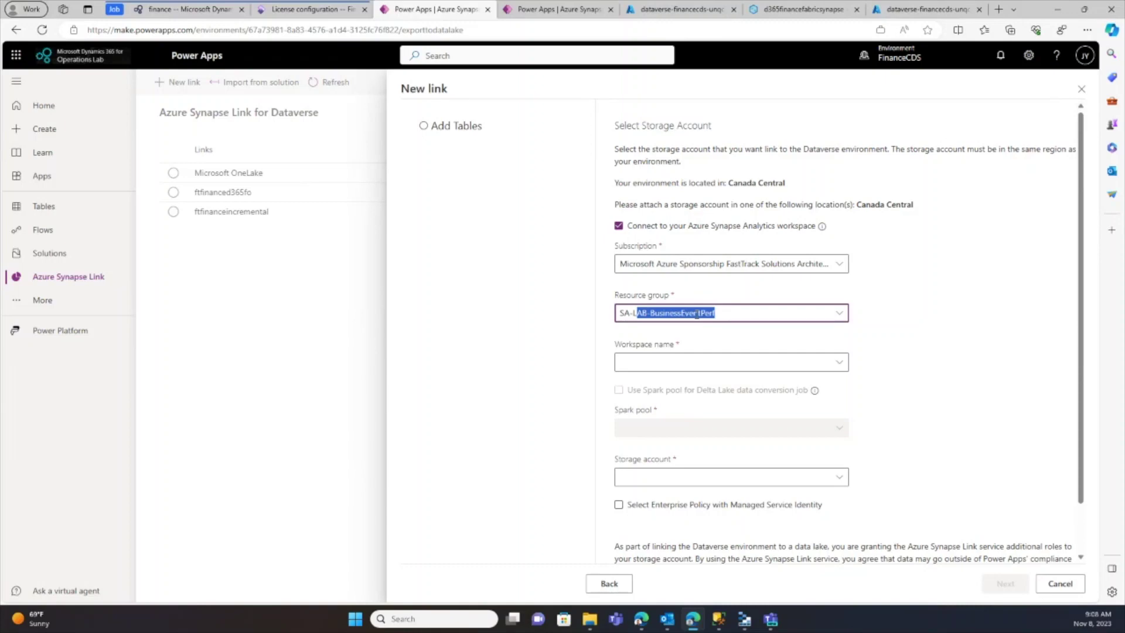
{"action": "key", "text": "BackSpace"}
{"action": "key", "text": "BackSpace"}
{"action": "type", "text": "b"}
{"action": "key", "text": "Return"}
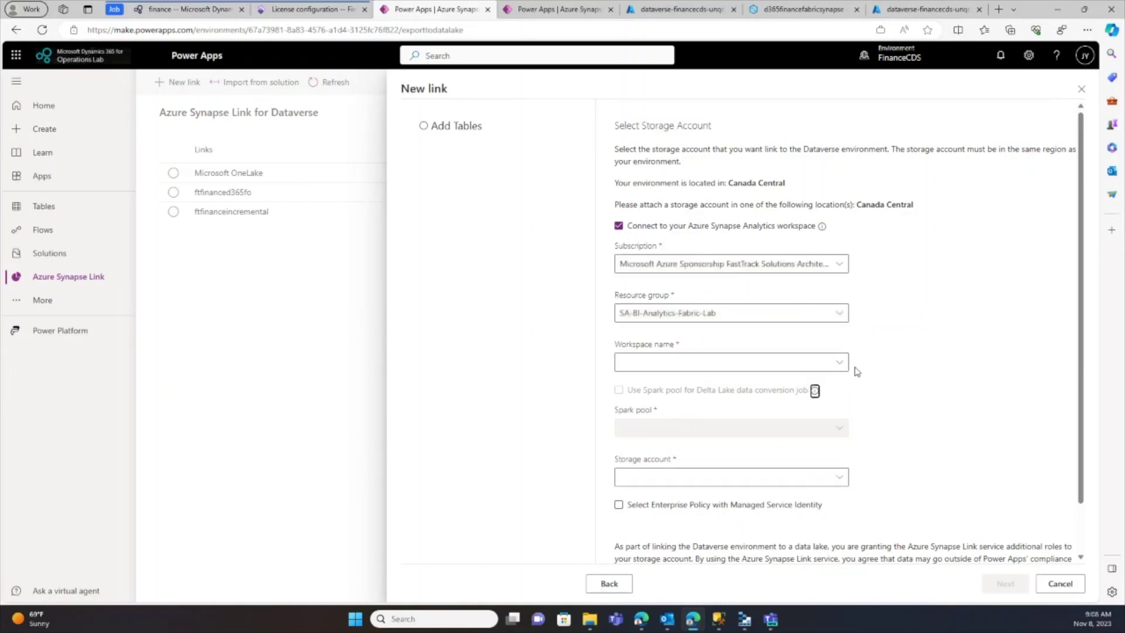
Choose workspace d365financefabricsynapse, Spark pool finance31 and storage account ftfinanced365fo, leaving the enterprise policy option off
{"action": "left_click", "coordinate": [846, 366]}
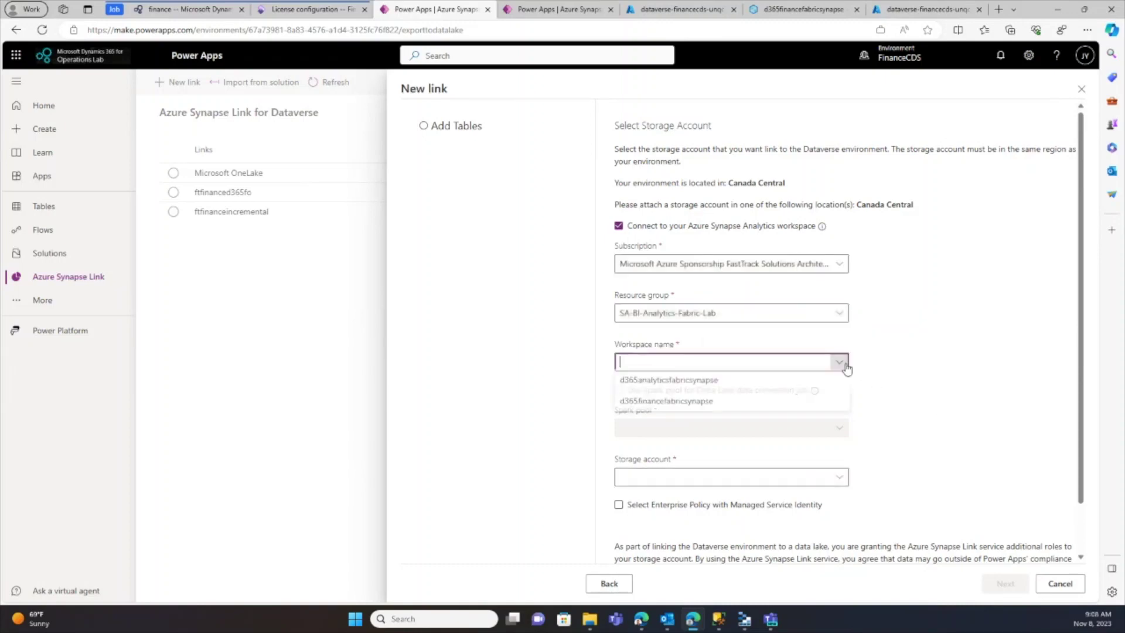
{"action": "left_click", "coordinate": [721, 405]}
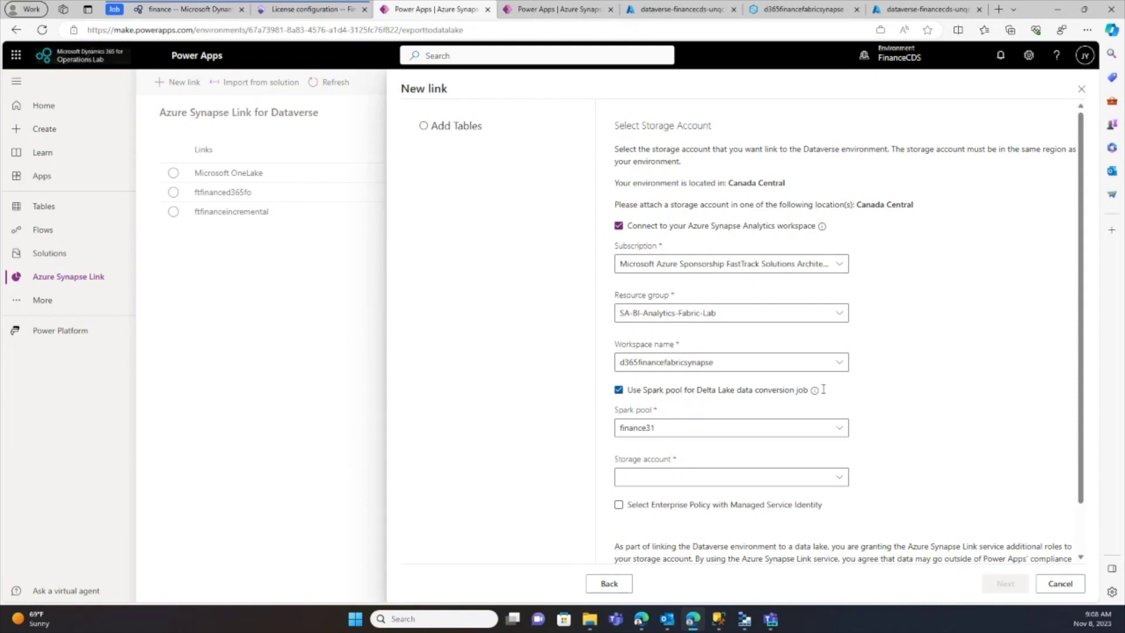
{"action": "left_click", "coordinate": [839, 479]}
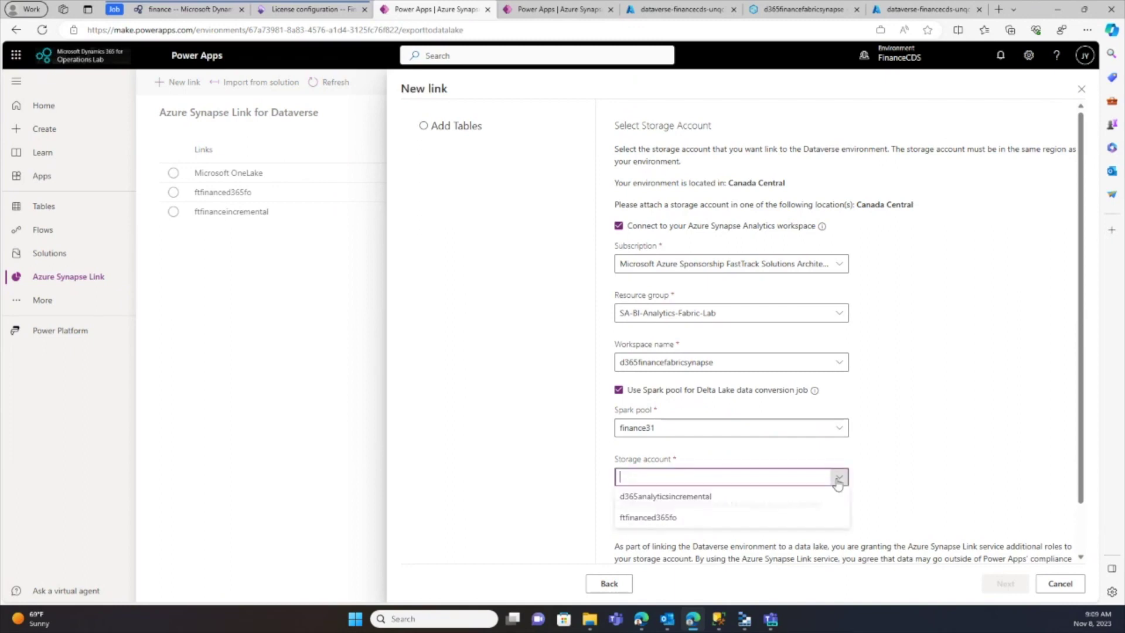
{"action": "left_click", "coordinate": [675, 519]}
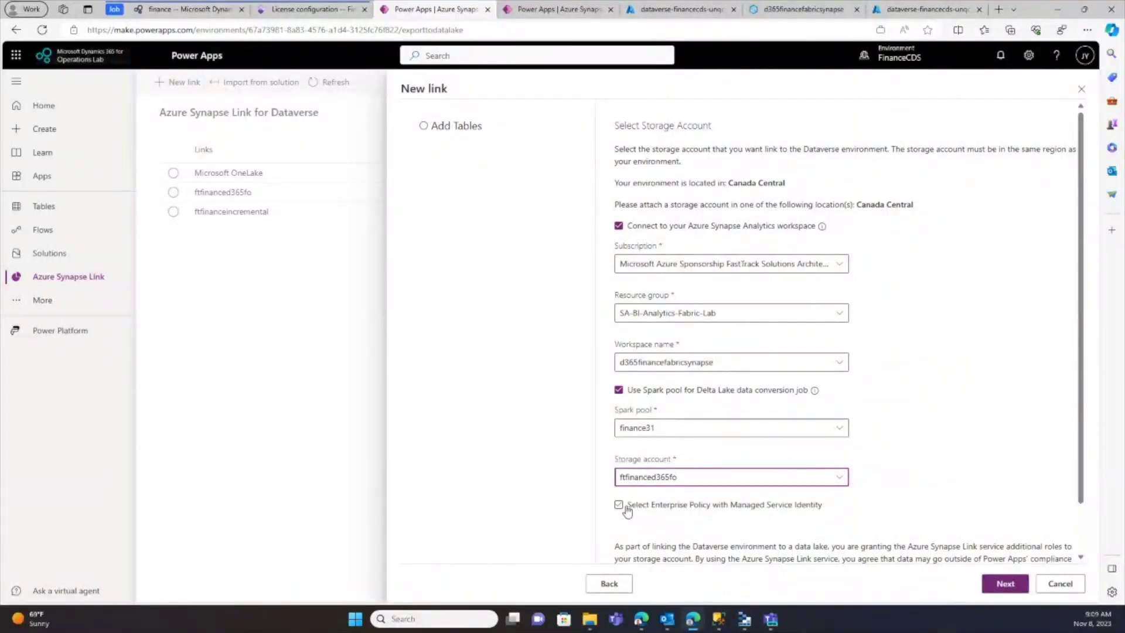
{"action": "left_click", "coordinate": [755, 508]}
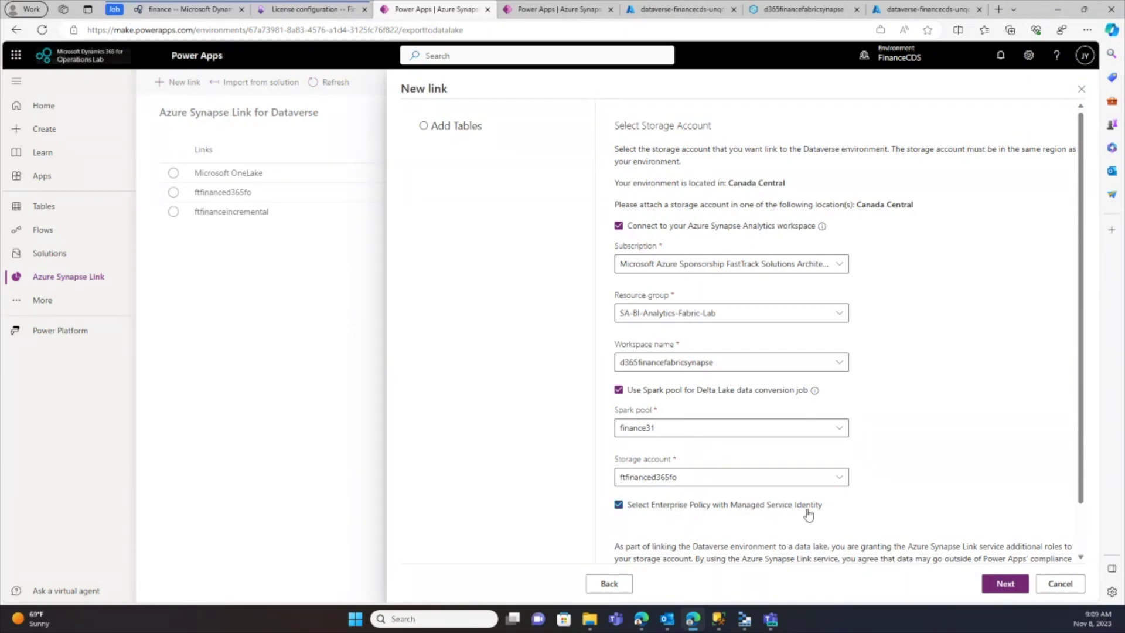
{"action": "left_click", "coordinate": [620, 506]}
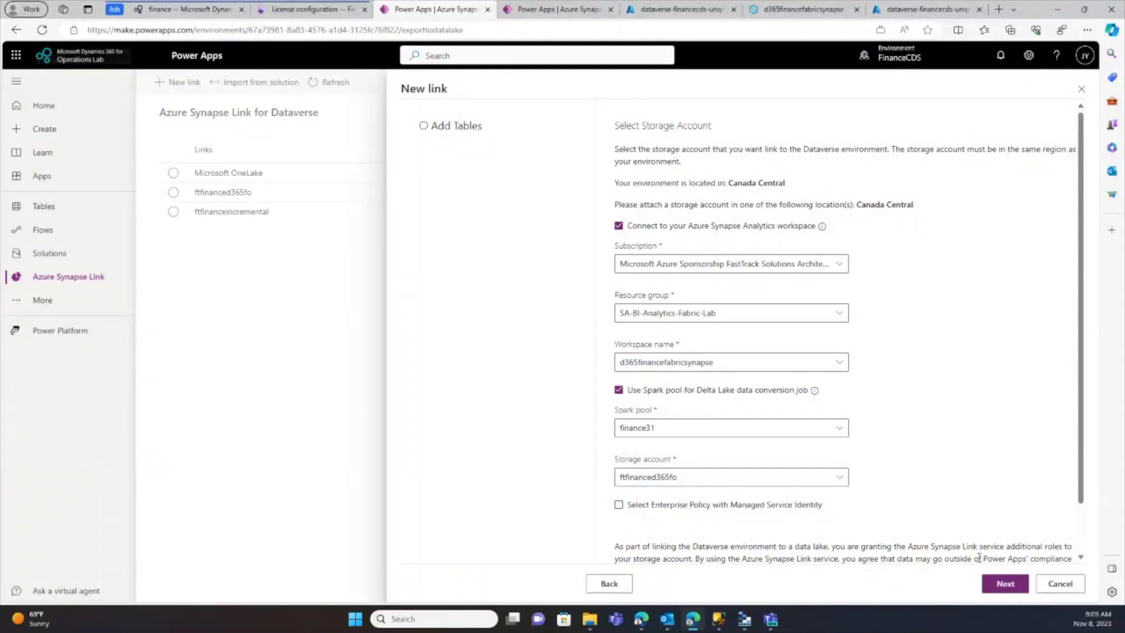
Proceed to adding tables, expand the advanced configuration settings and try editing the time interval in minutes
{"action": "left_click", "coordinate": [1005, 585]}
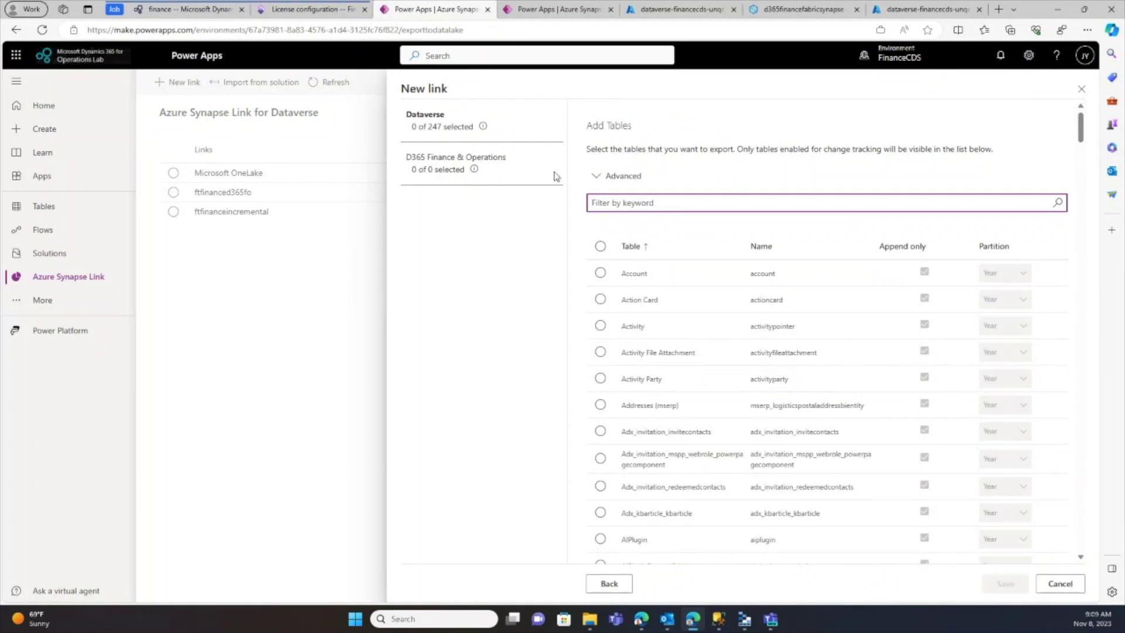
{"action": "left_click", "coordinate": [602, 178]}
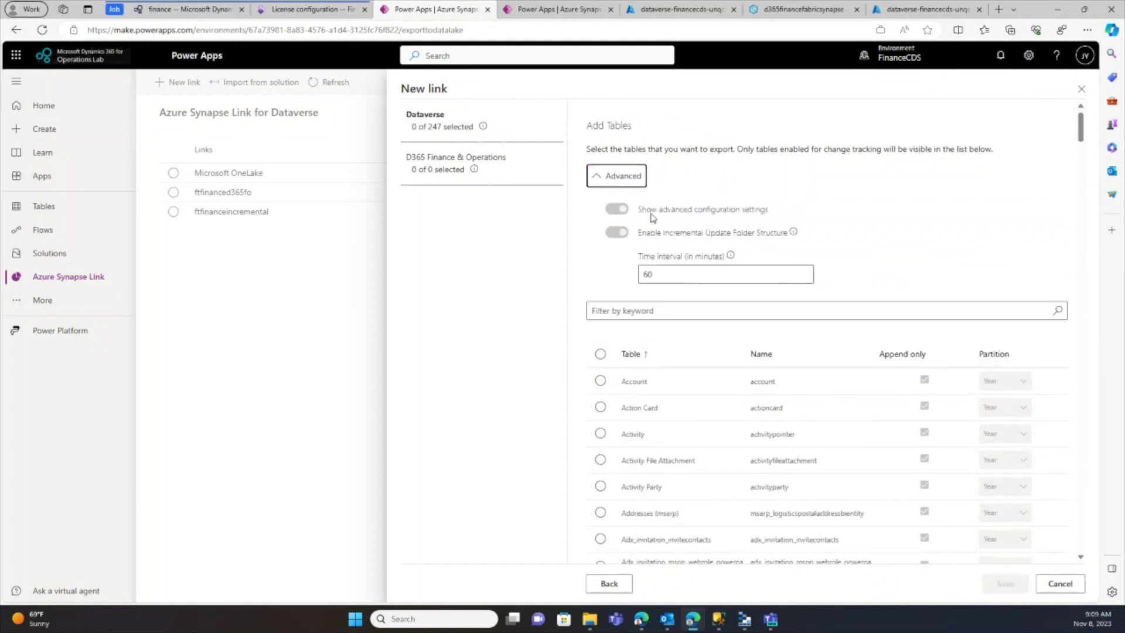
{"action": "left_click", "coordinate": [665, 276]}
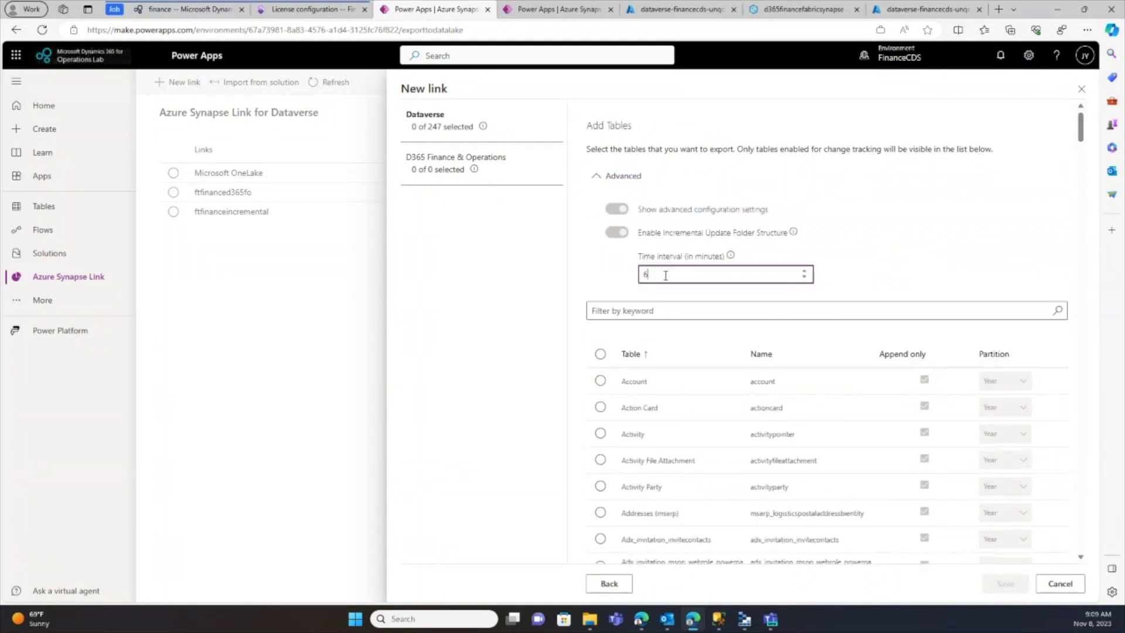
{"action": "type", "text": "1"}
{"action": "key", "text": "BackSpace"}
Select the D365 Finance & Operations tables 1099 fields and Abridgements of addresses, and cancel the new link
{"action": "left_click", "coordinate": [478, 164]}
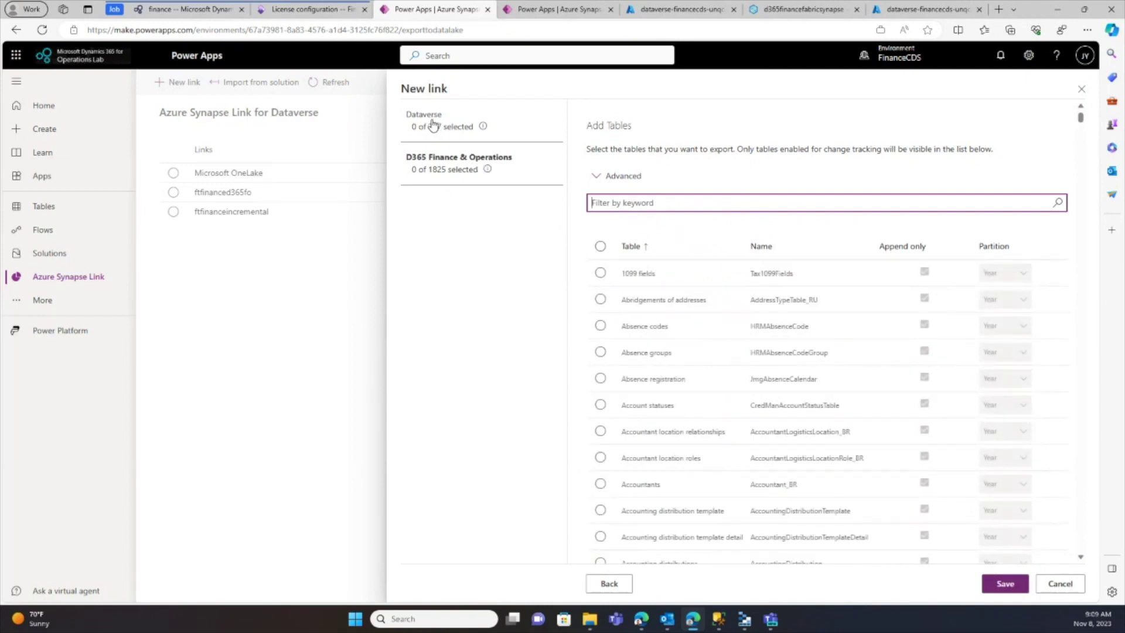
{"action": "mouse_move", "coordinate": [481, 127]}
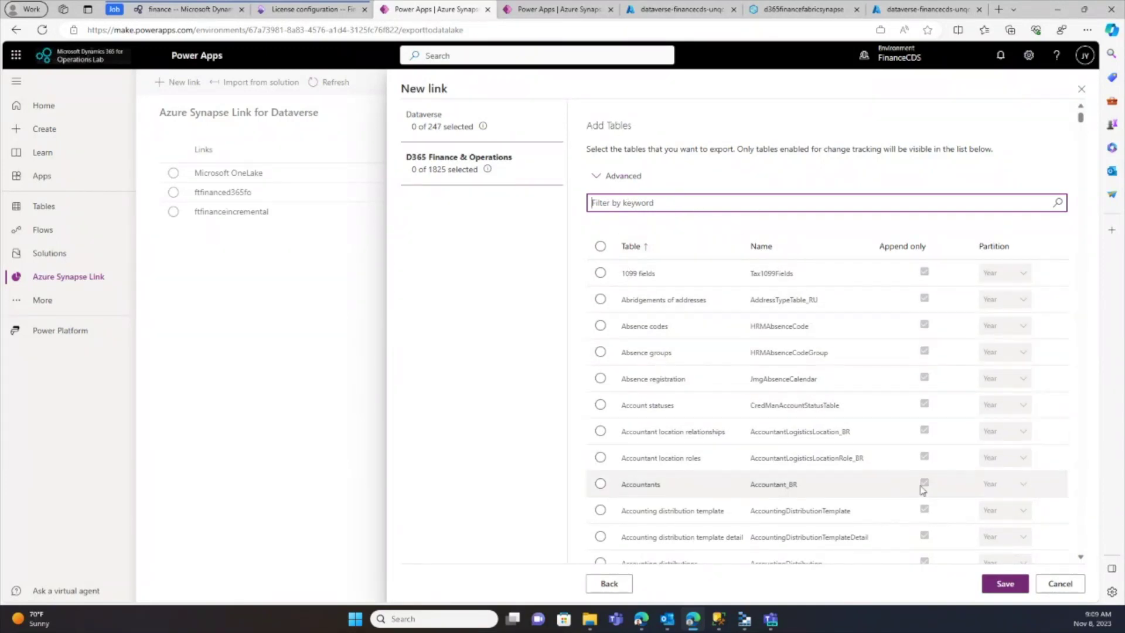
{"action": "left_click", "coordinate": [601, 273]}
{"action": "left_click", "coordinate": [601, 299]}
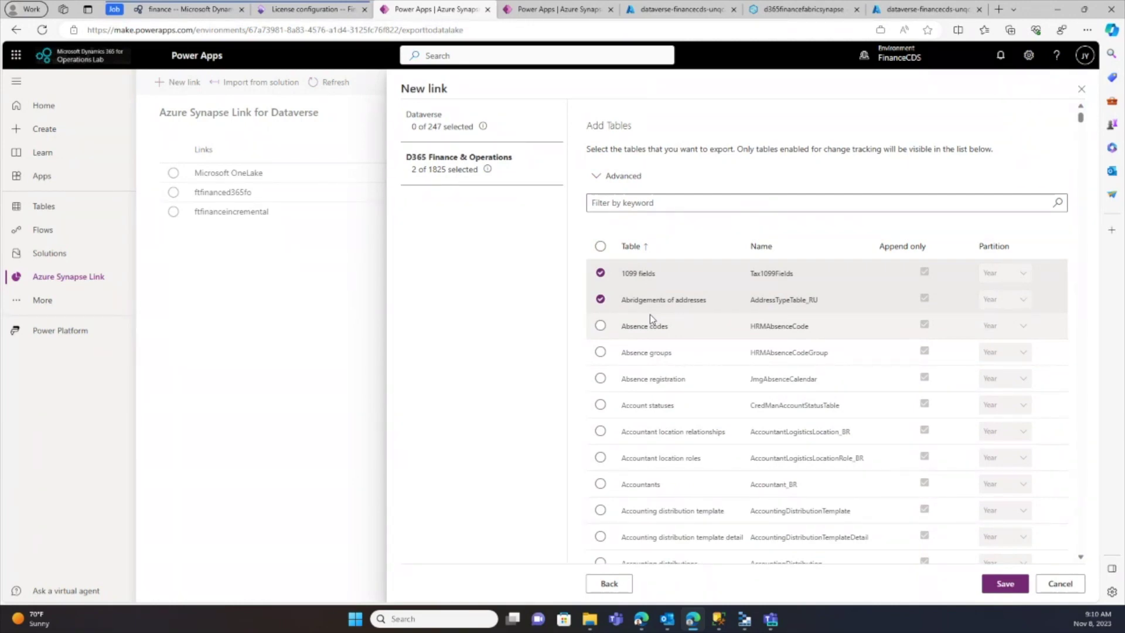
{"action": "left_click", "coordinate": [1052, 587]}
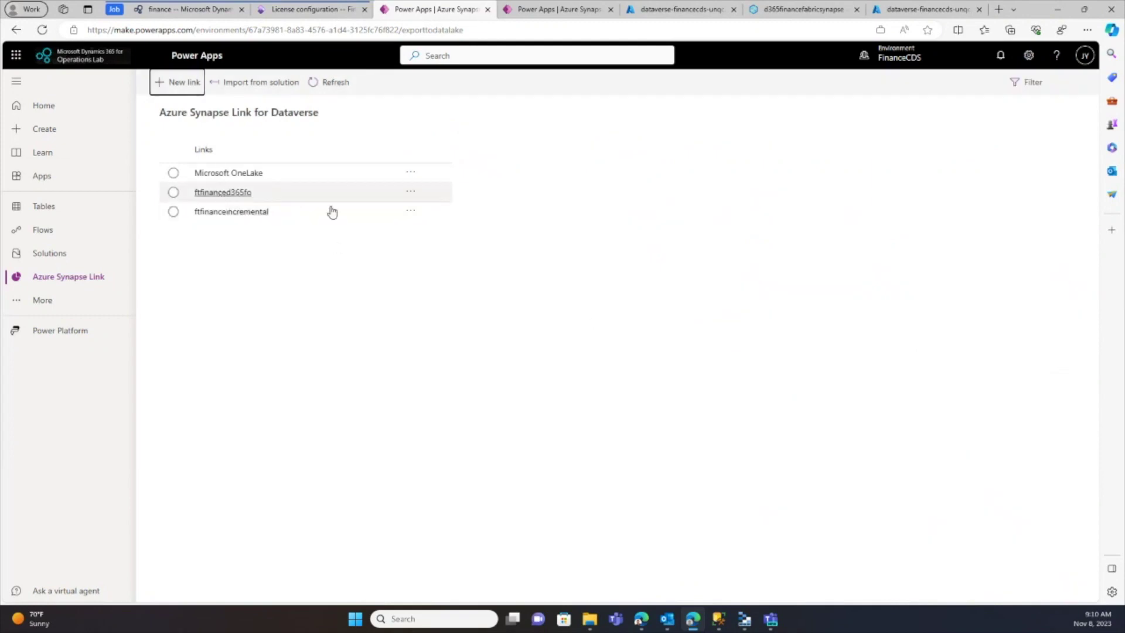
Examine the ftfinanced365fo link's table sync statuses, Azure resource details and Delta lake profile
{"action": "left_click", "coordinate": [223, 194]}
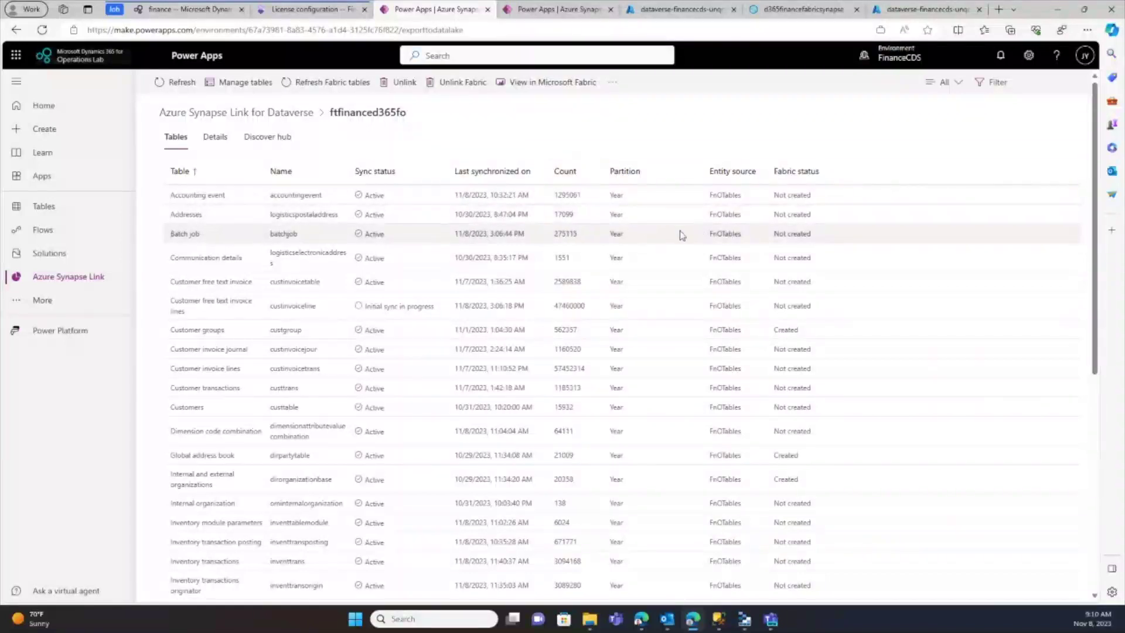
{"action": "left_click", "coordinate": [228, 145]}
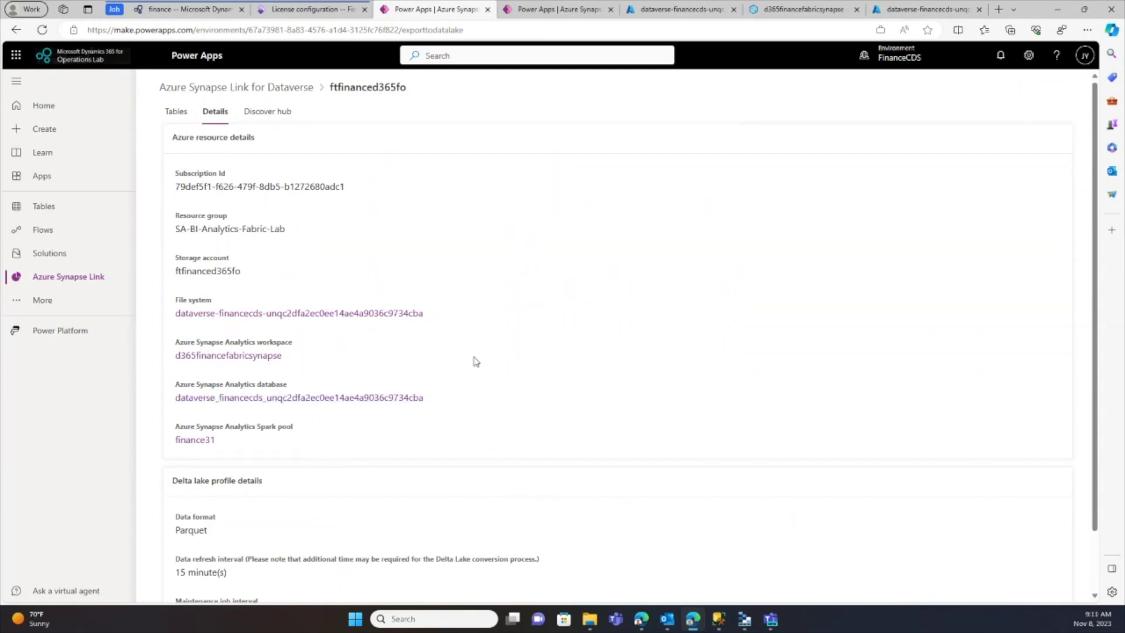
{"action": "left_click_drag", "start_coordinate": [1098, 436], "coordinate": [1092, 507]}
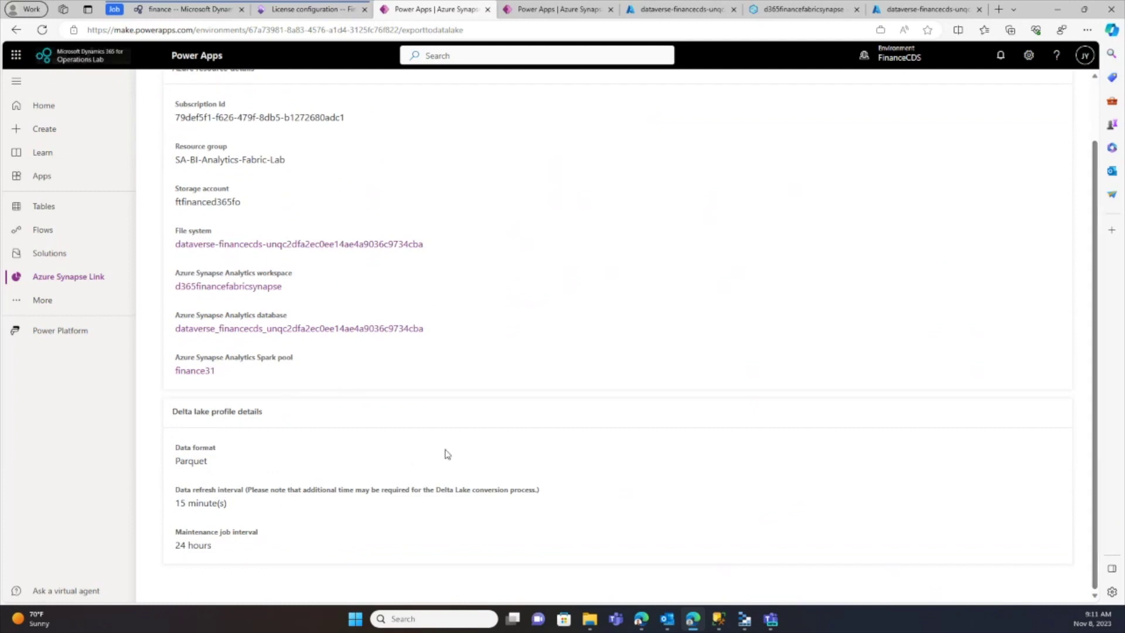
{"action": "left_click_drag", "start_coordinate": [1094, 428], "coordinate": [1072, 364]}
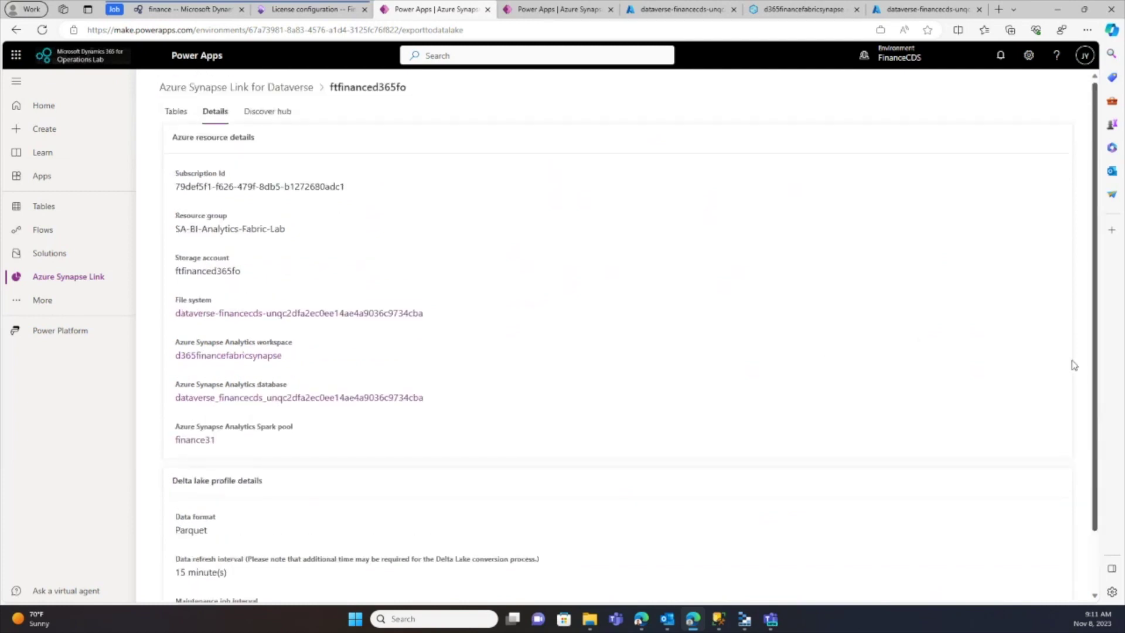
Return to the links list, select ftfinanced365fo, review its table management settings in the other Power Apps page, and close them without saving
{"action": "left_click", "coordinate": [287, 88]}
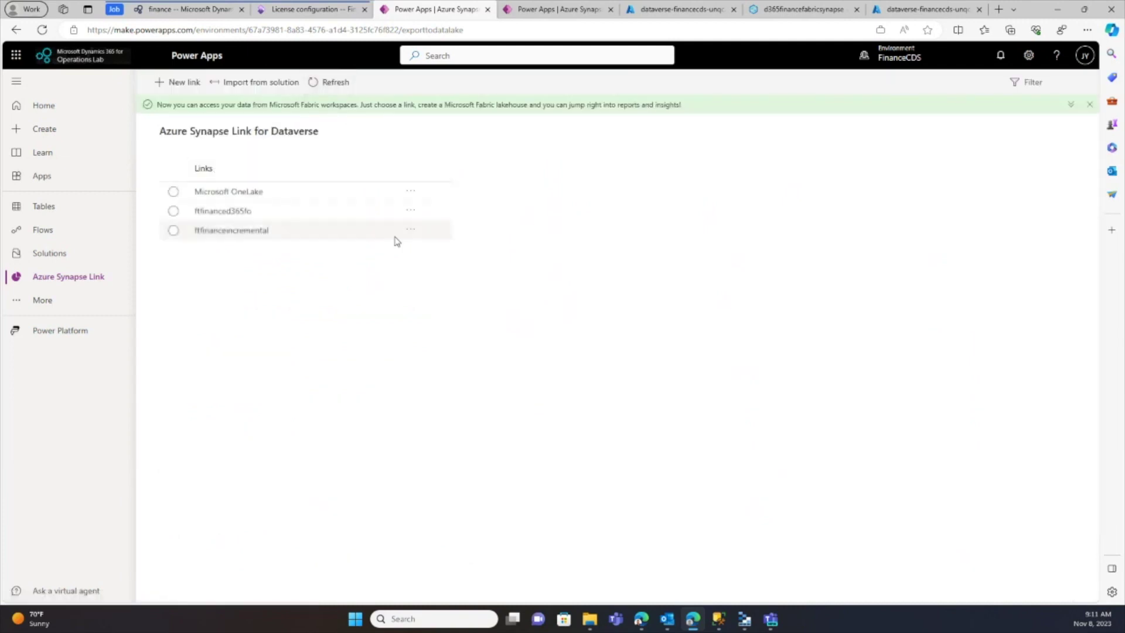
{"action": "left_click", "coordinate": [173, 211]}
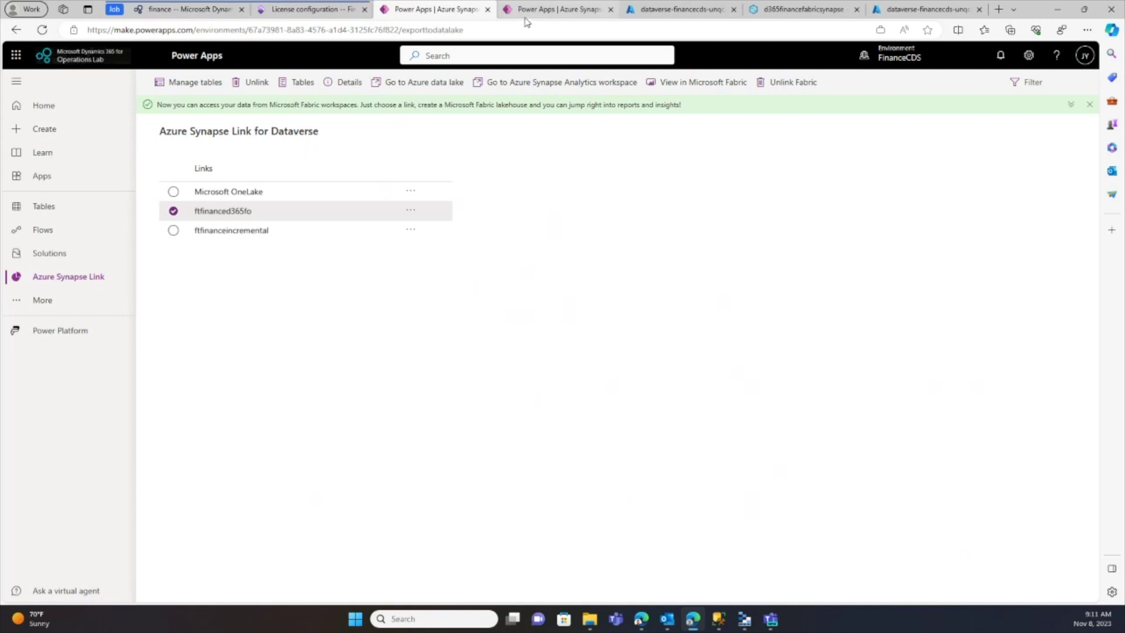
{"action": "mouse_move", "coordinate": [526, 22]}
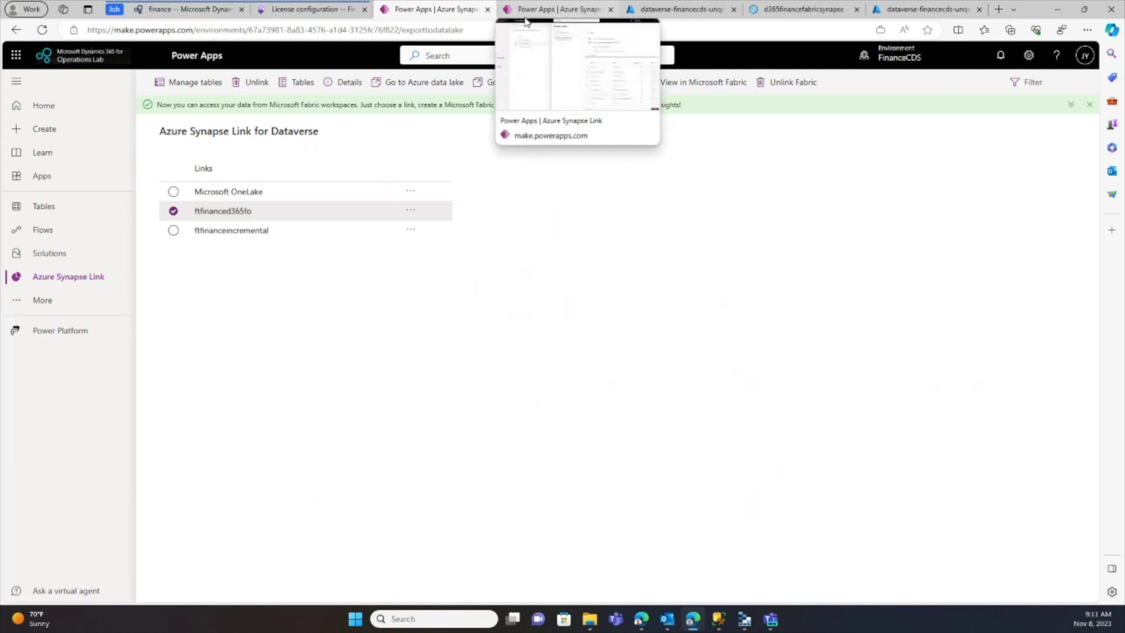
{"action": "left_click", "coordinate": [525, 20]}
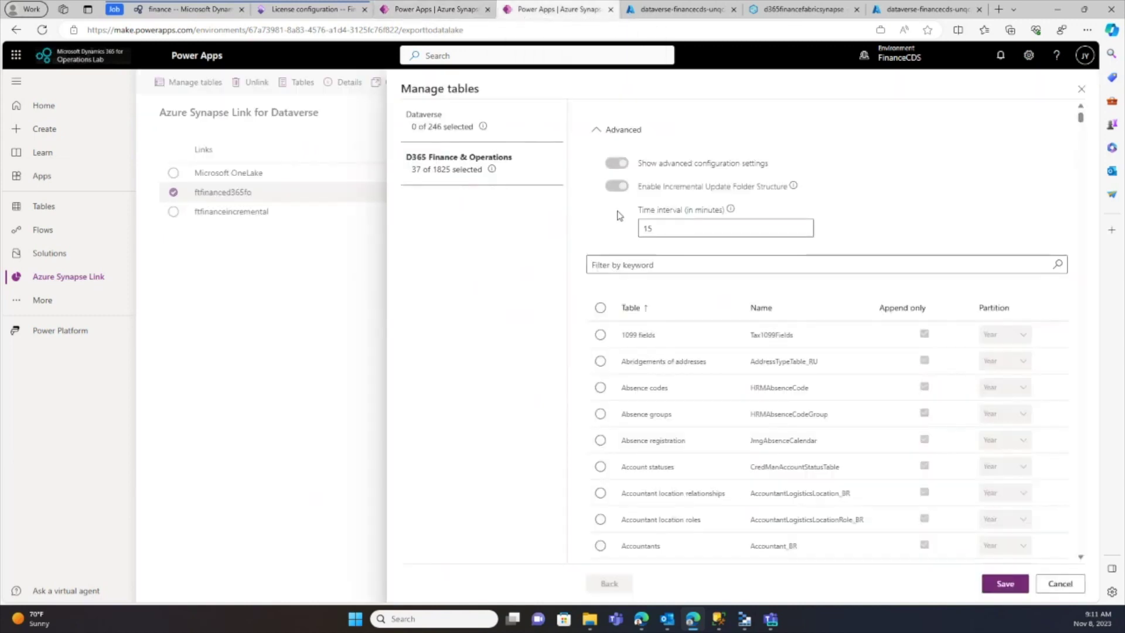
{"action": "left_click", "coordinate": [1061, 584]}
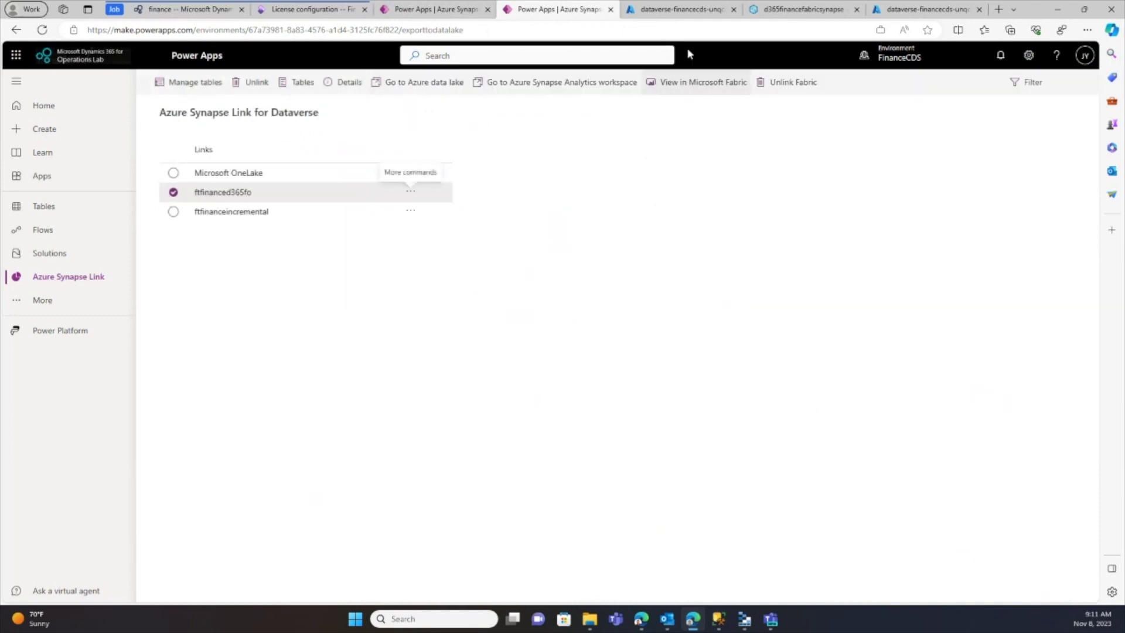
In the Azure storage container, examine the Parquet files in deltalake/custtrans_partitioned/PartitionId=2023, and return to the container root
{"action": "left_click", "coordinate": [671, 17]}
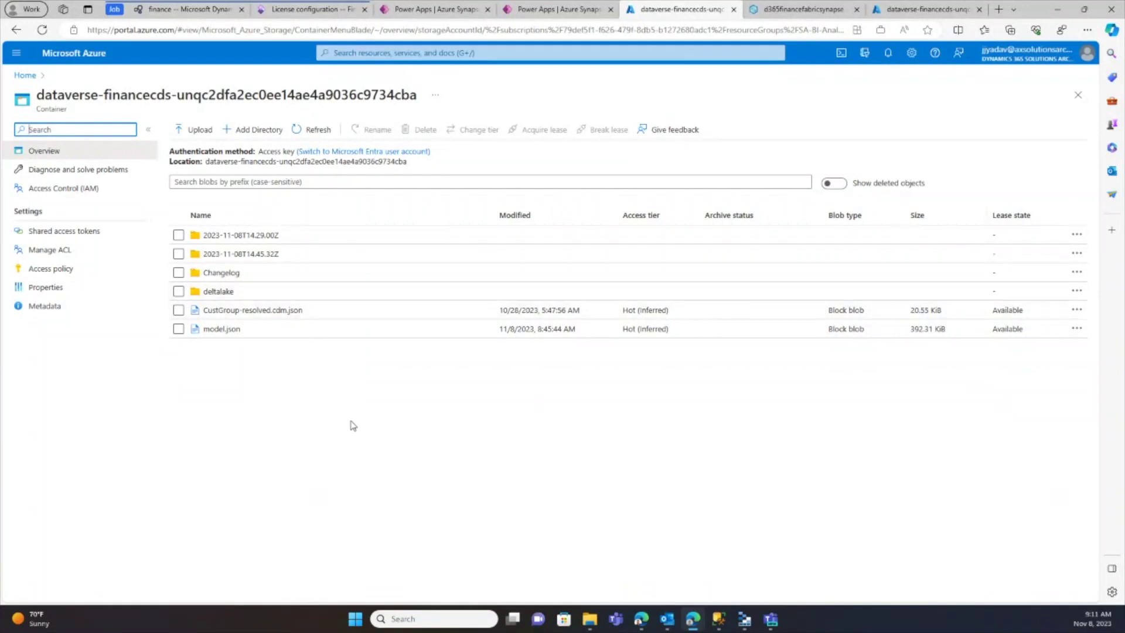
{"action": "left_click", "coordinate": [242, 237]}
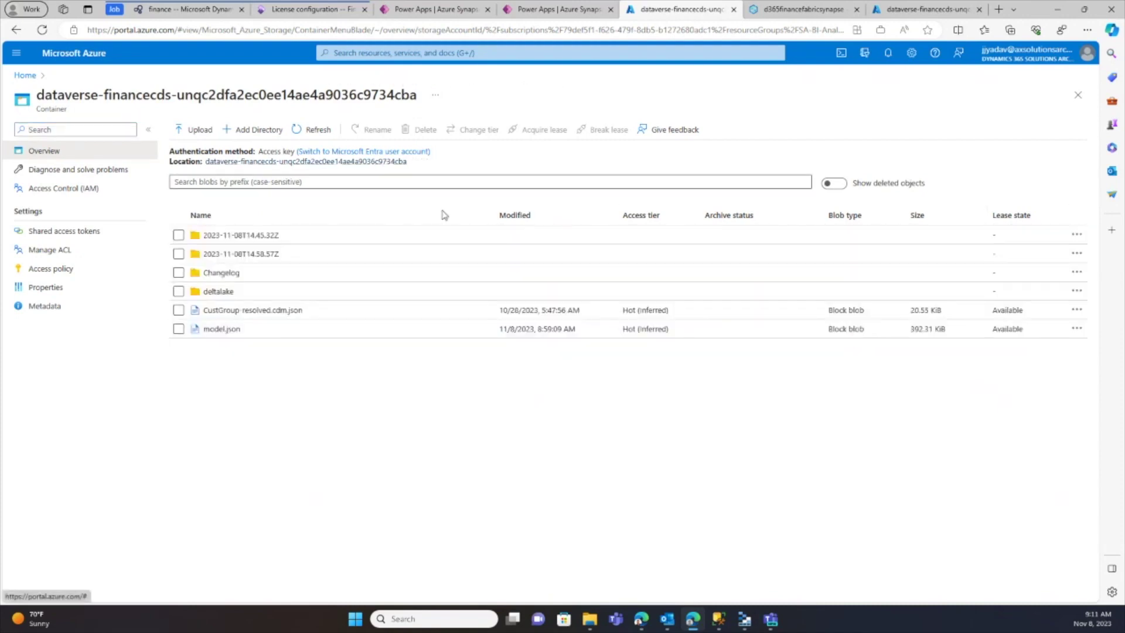
{"action": "left_click", "coordinate": [219, 292]}
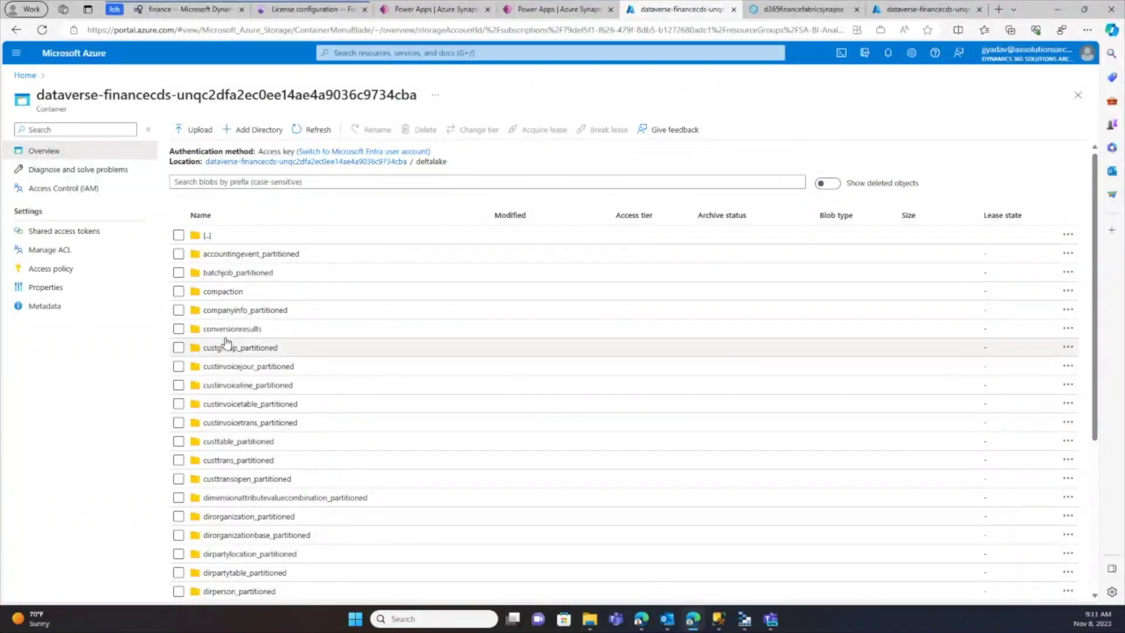
{"action": "left_click", "coordinate": [234, 463]}
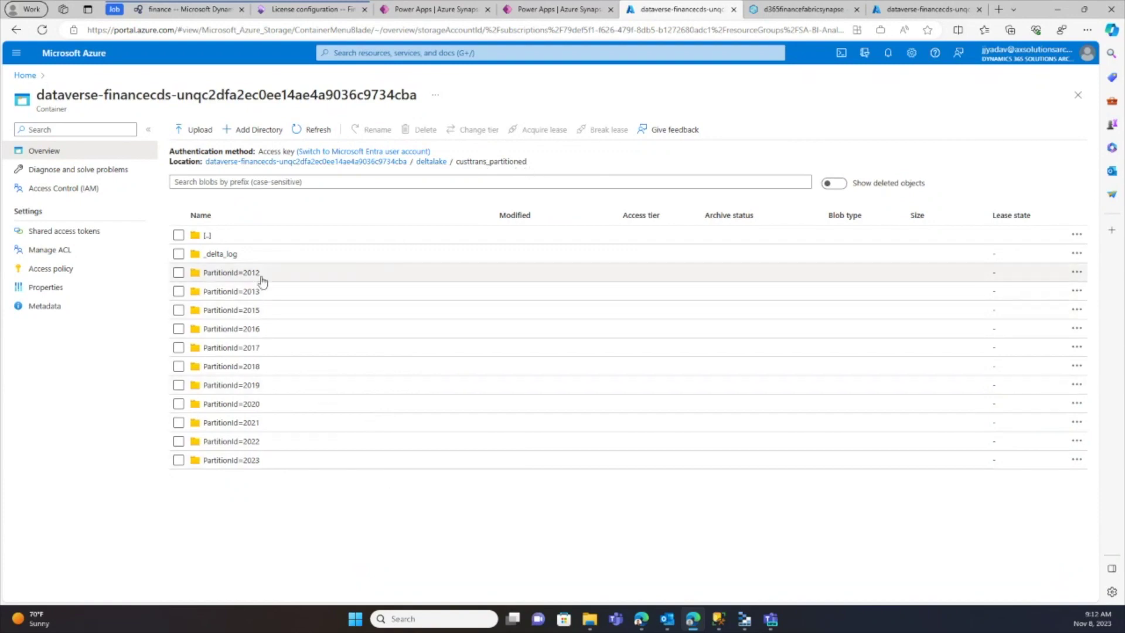
{"action": "left_click", "coordinate": [242, 463]}
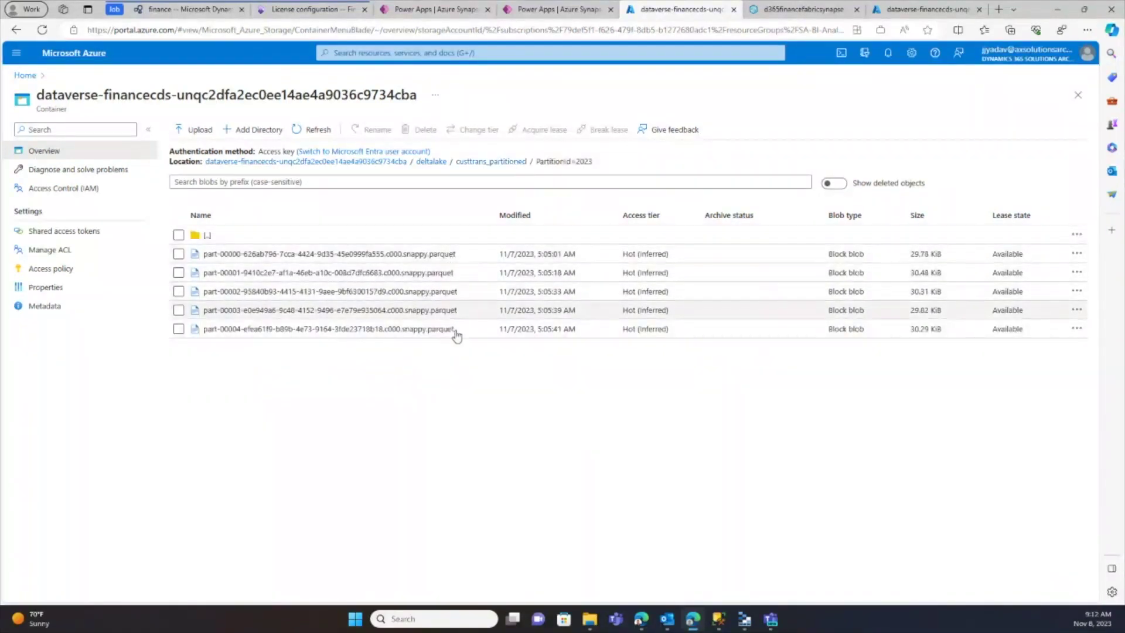
{"action": "left_click", "coordinate": [498, 163]}
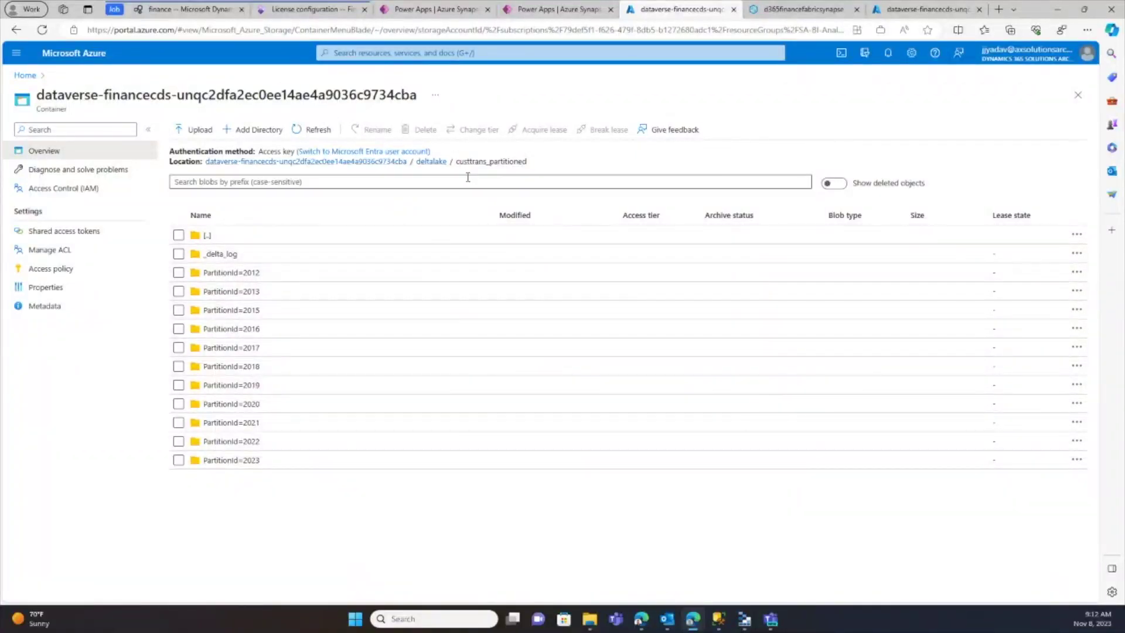
{"action": "left_click", "coordinate": [432, 164]}
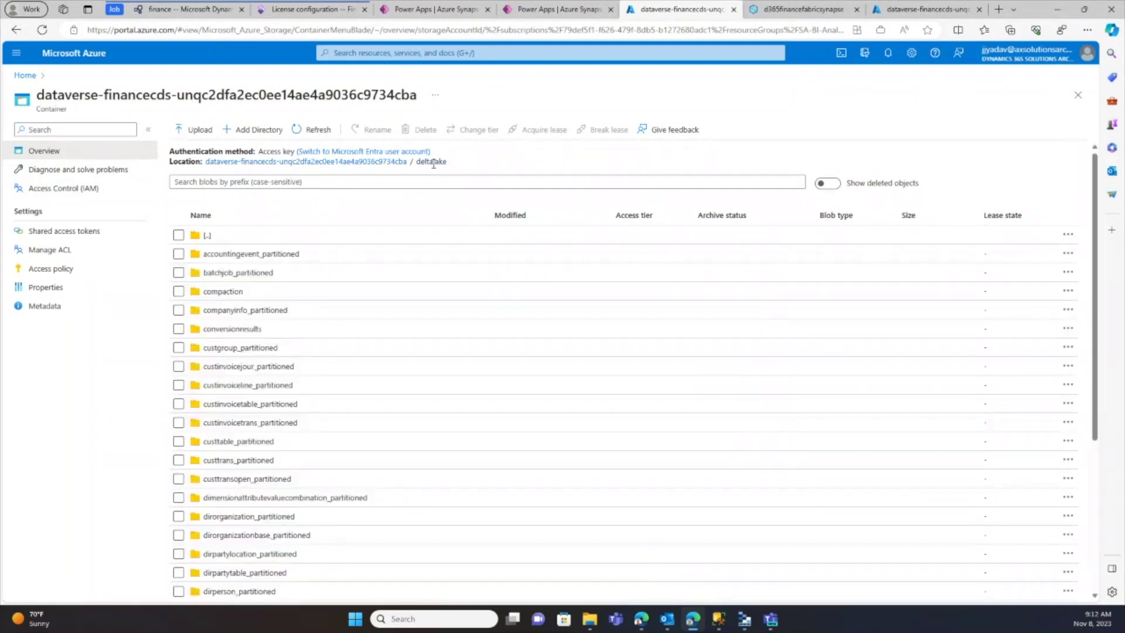
{"action": "left_click", "coordinate": [389, 162]}
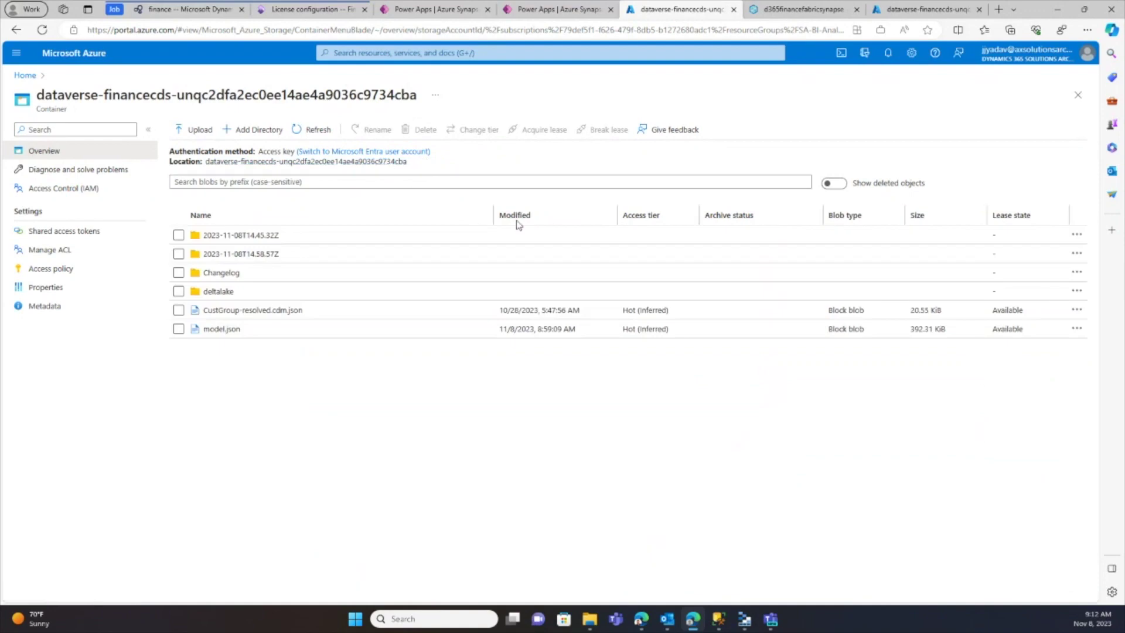
In Synapse Analytics, run the top 100 custgroup query in SQL script 1 and the custgroup PySpark cell in Notebook 1
{"action": "left_click", "coordinate": [781, 14]}
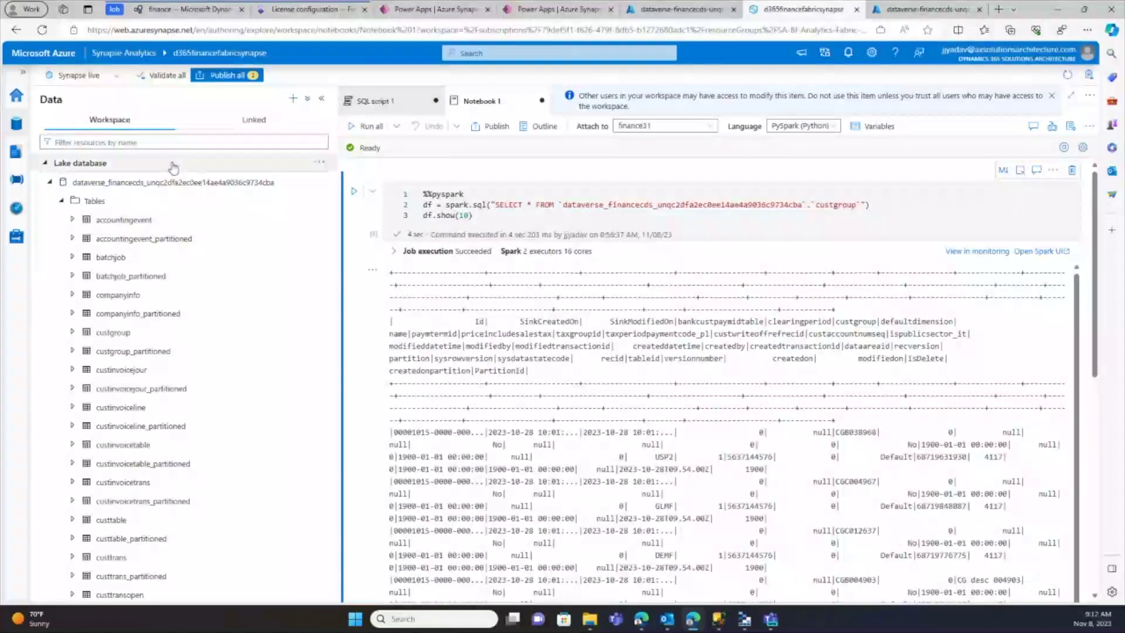
{"action": "left_click", "coordinate": [384, 103]}
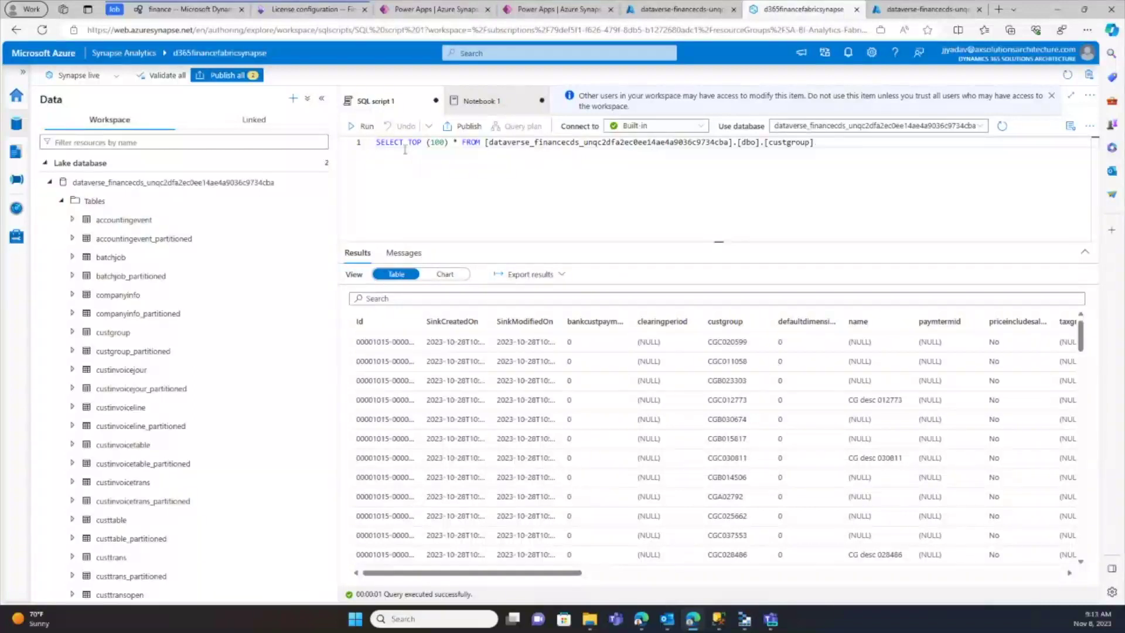
{"action": "left_click", "coordinate": [364, 126]}
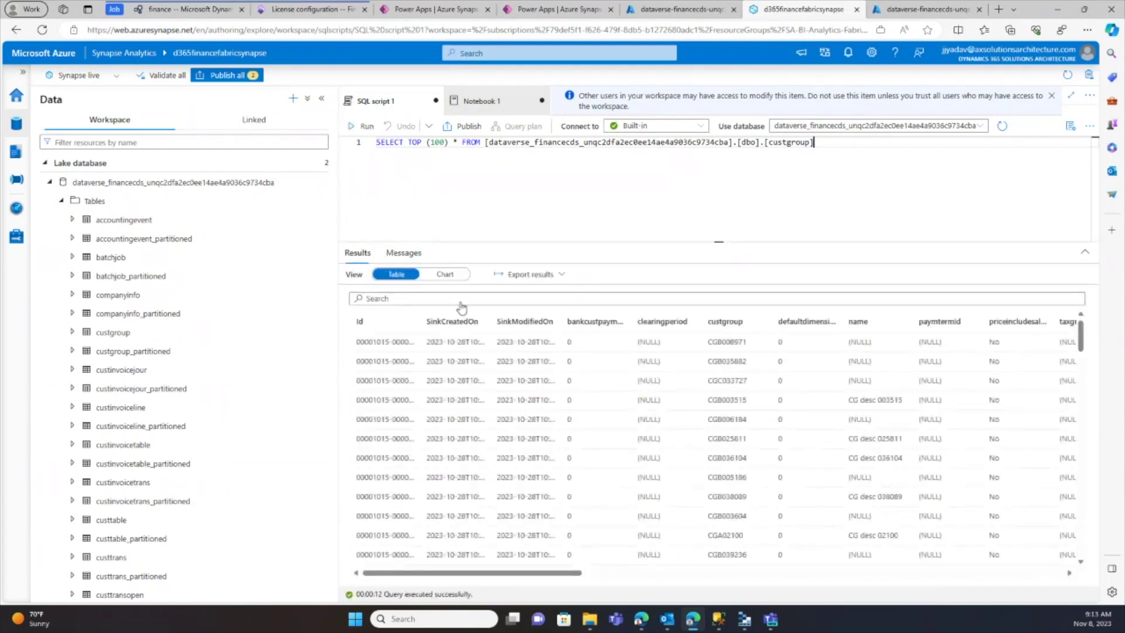
{"action": "left_click", "coordinate": [357, 125]}
{"action": "left_click", "coordinate": [495, 103]}
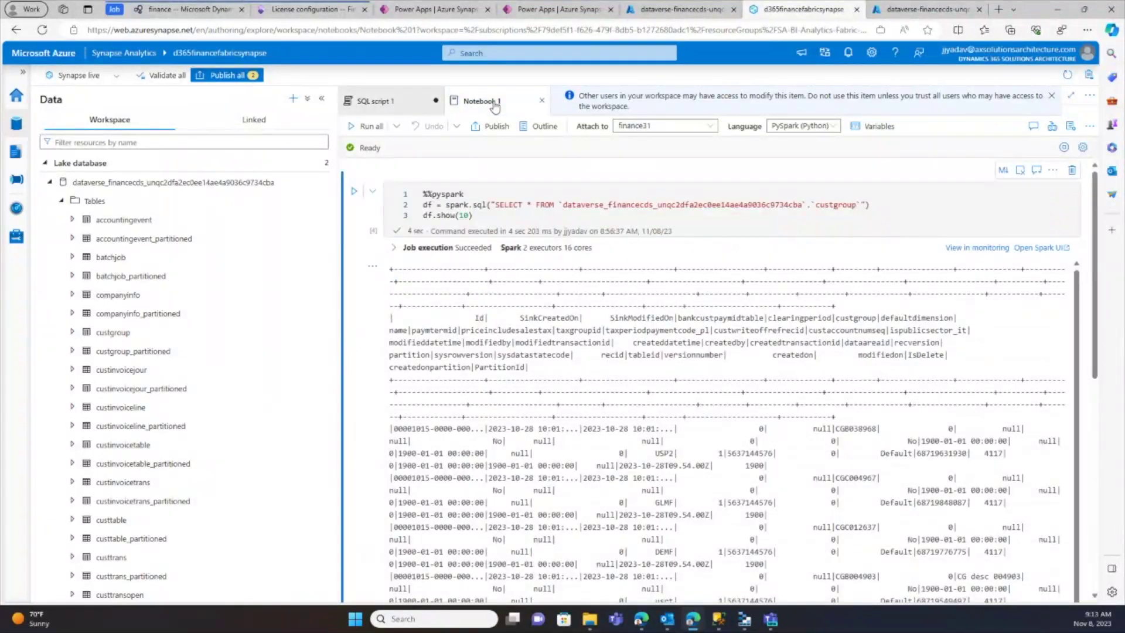
{"action": "left_click", "coordinate": [355, 192]}
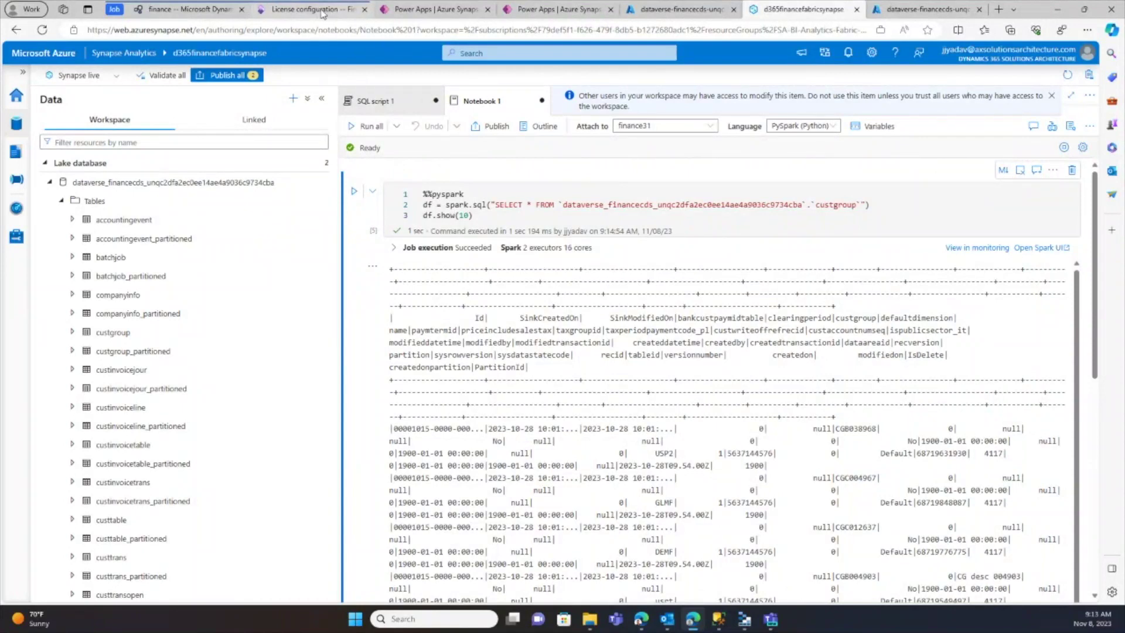
Return to the Power Apps links list, deselect ftfinanced365fo, and start a new link without connecting to an Azure Synapse Analytics workspace
{"action": "left_click", "coordinate": [420, 15]}
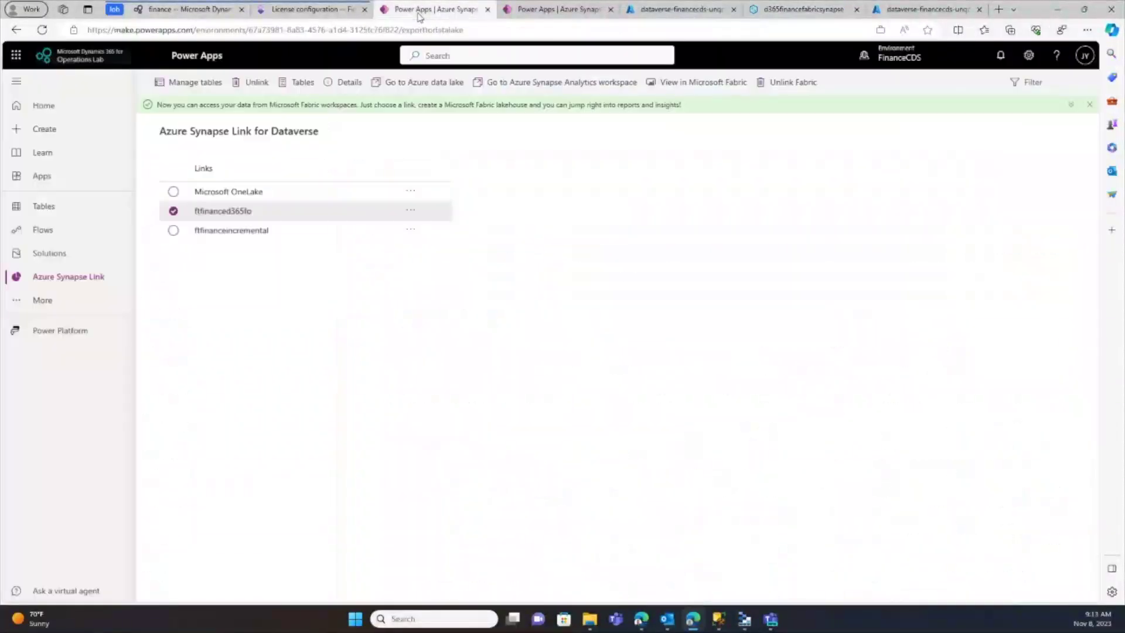
{"action": "left_click", "coordinate": [173, 211]}
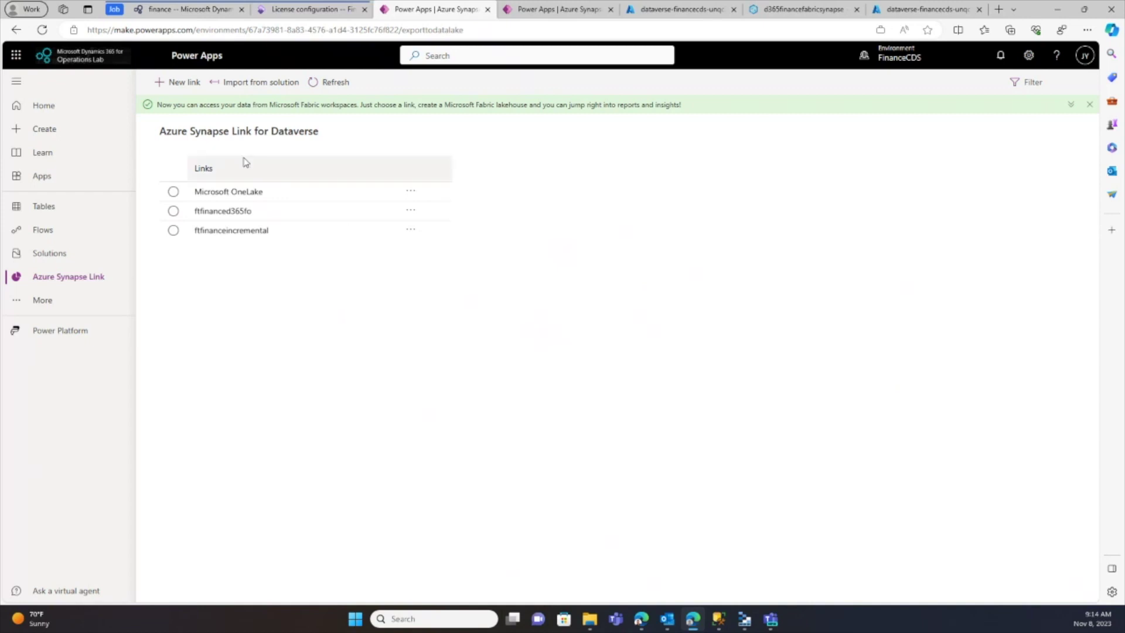
{"action": "left_click", "coordinate": [186, 88]}
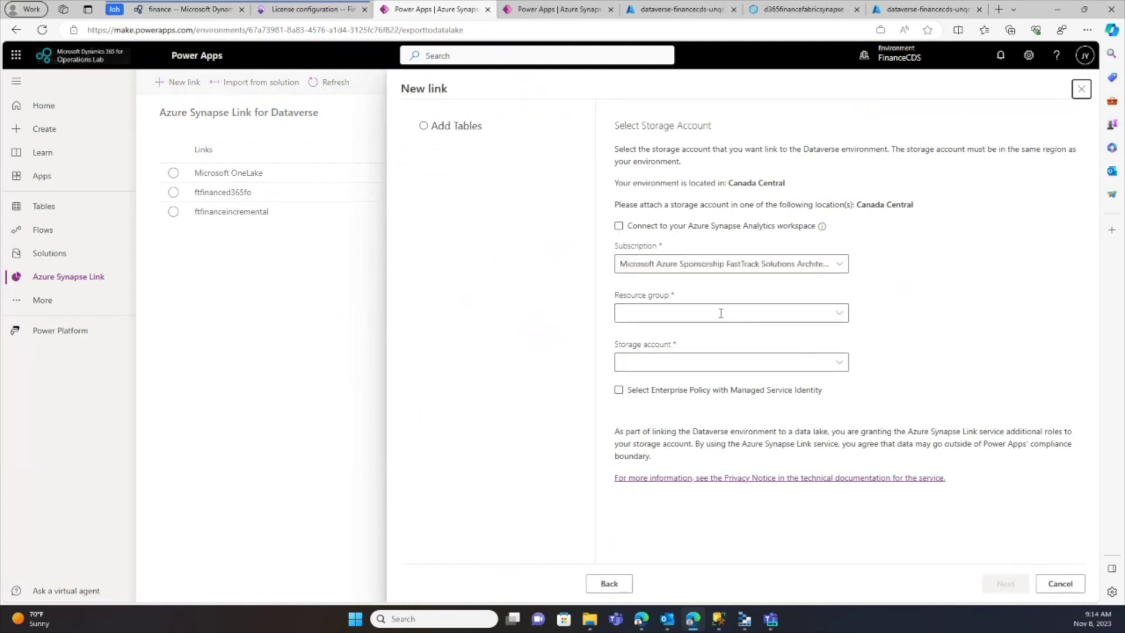
{"action": "left_click", "coordinate": [634, 227]}
{"action": "left_click", "coordinate": [656, 228]}
Set the new link's resource group to SA-BI-Analytics-Fabric-Lab and storage account to ftfinanceincremental, and proceed to adding tables
{"action": "left_click", "coordinate": [663, 315]}
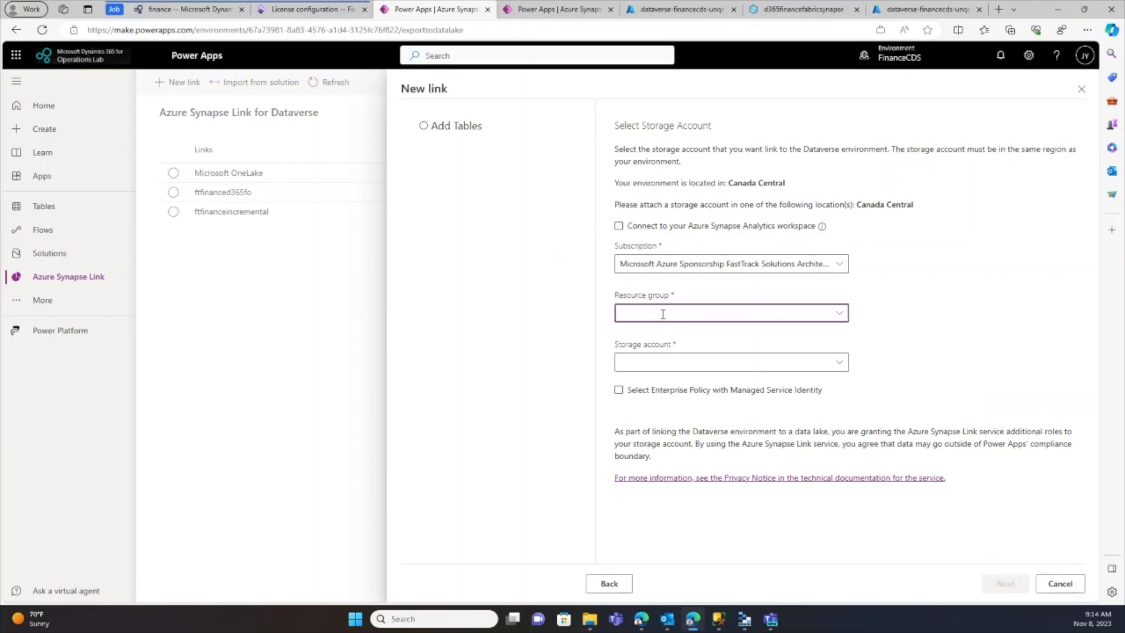
{"action": "type", "text": "sa-bric-Lab"}
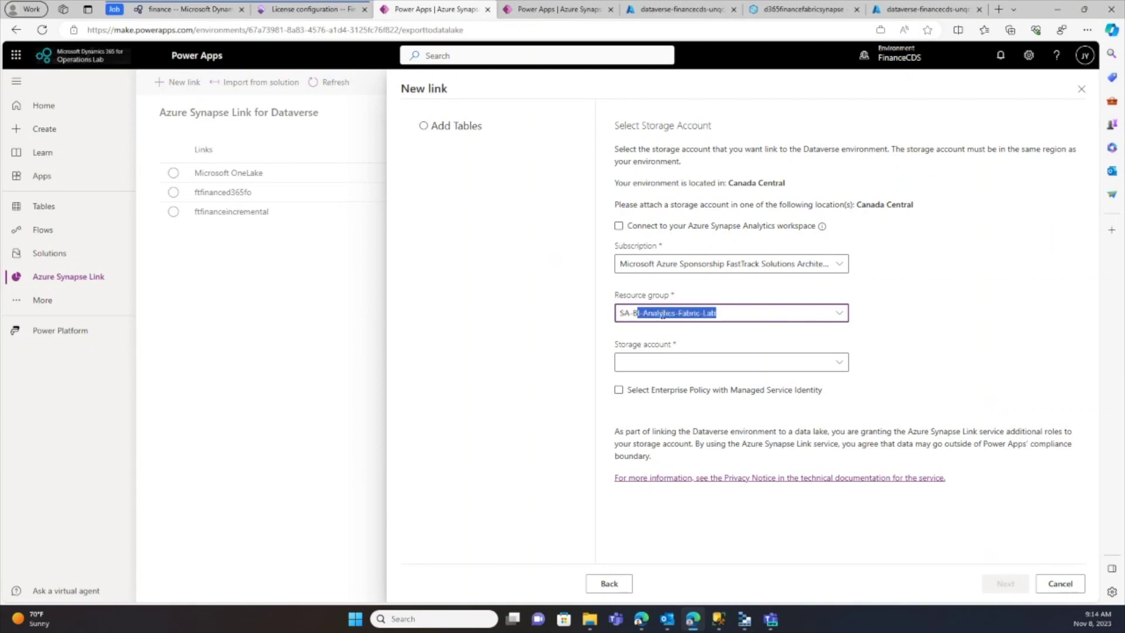
{"action": "key", "text": "Tab"}
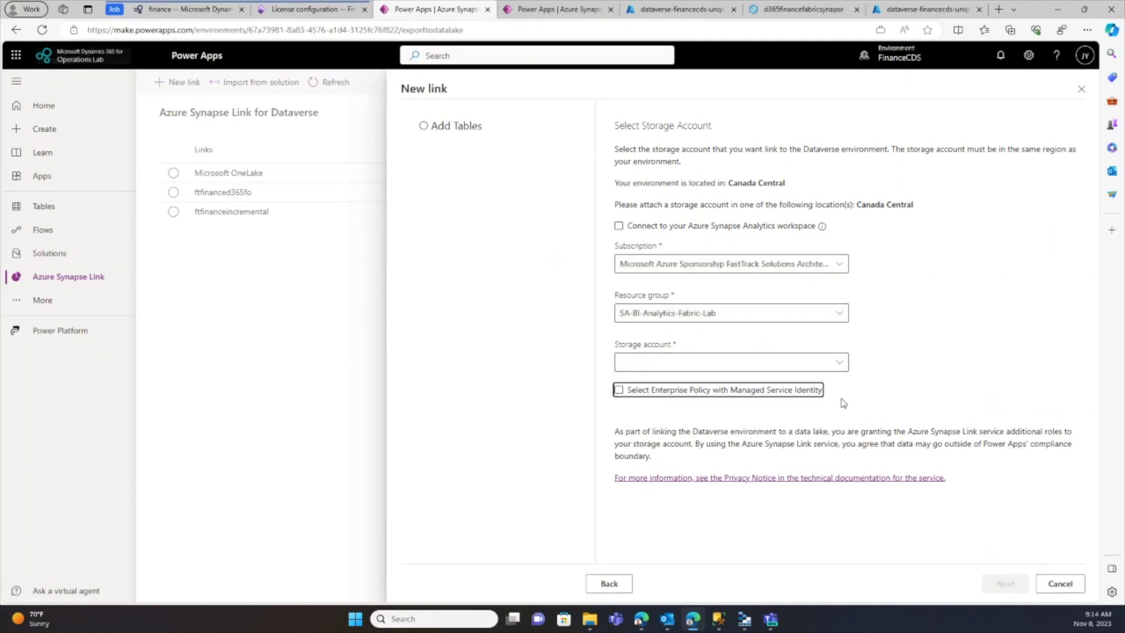
{"action": "left_click", "coordinate": [842, 364]}
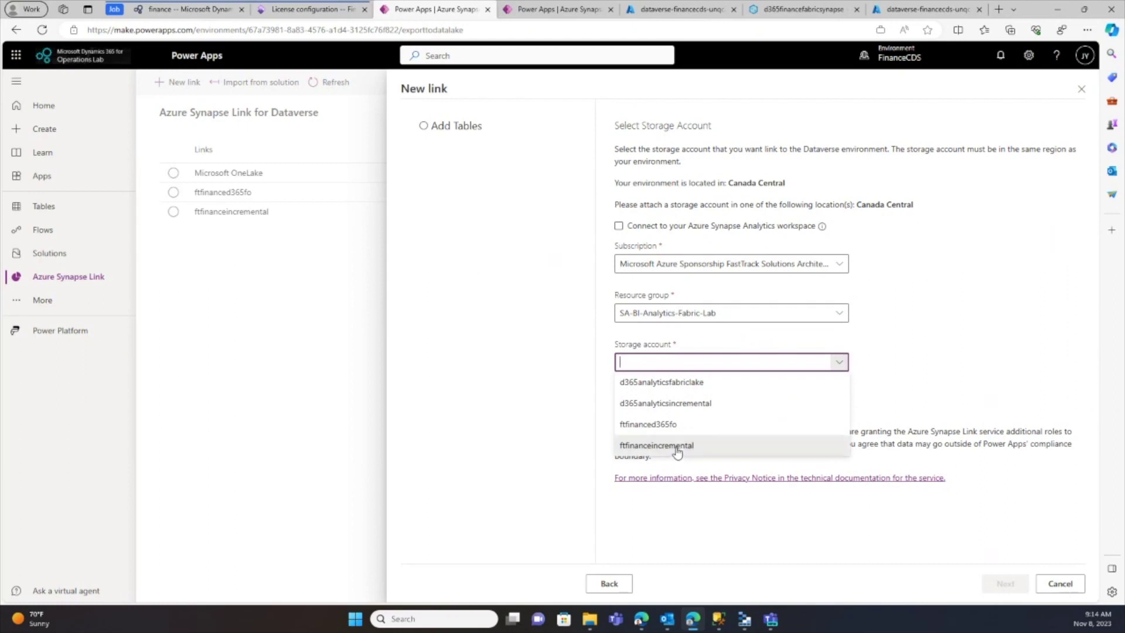
{"action": "left_click", "coordinate": [746, 447]}
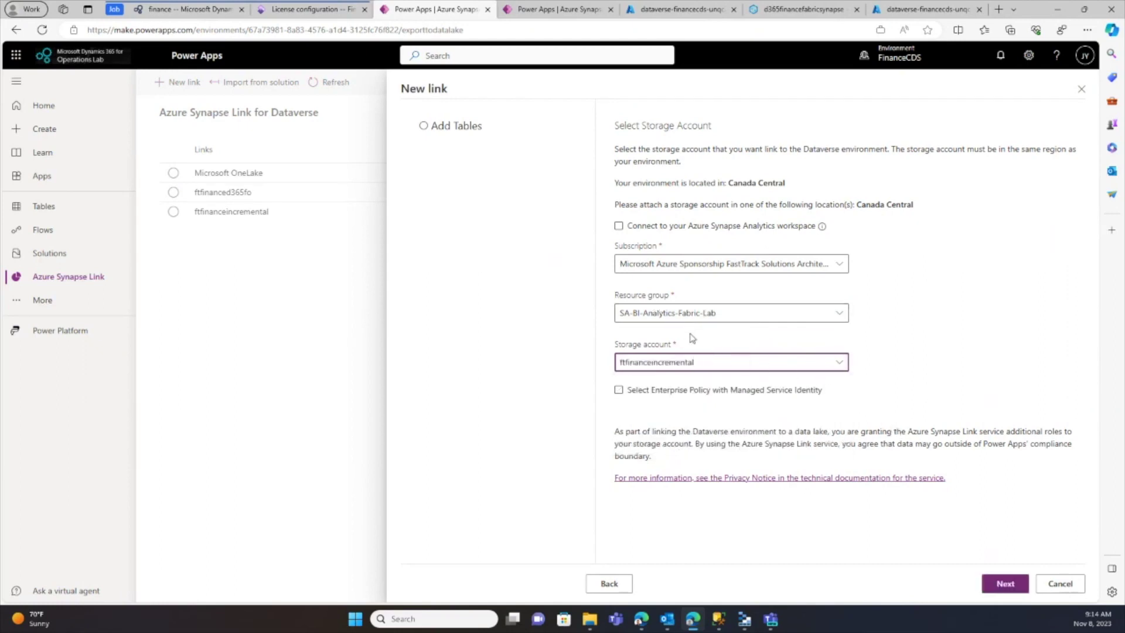
{"action": "left_click", "coordinate": [1005, 583]}
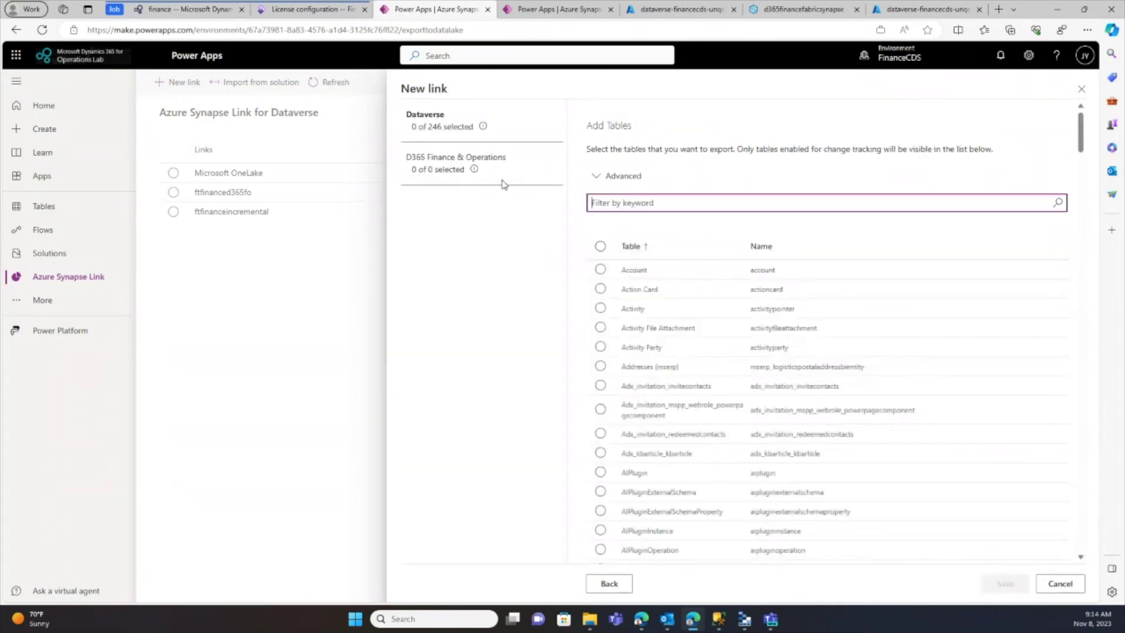
Enable the incremental update folder structure with a 15-minute time interval, and cancel the new link after viewing the D365 Finance & Operations tables
{"action": "left_click", "coordinate": [596, 176]}
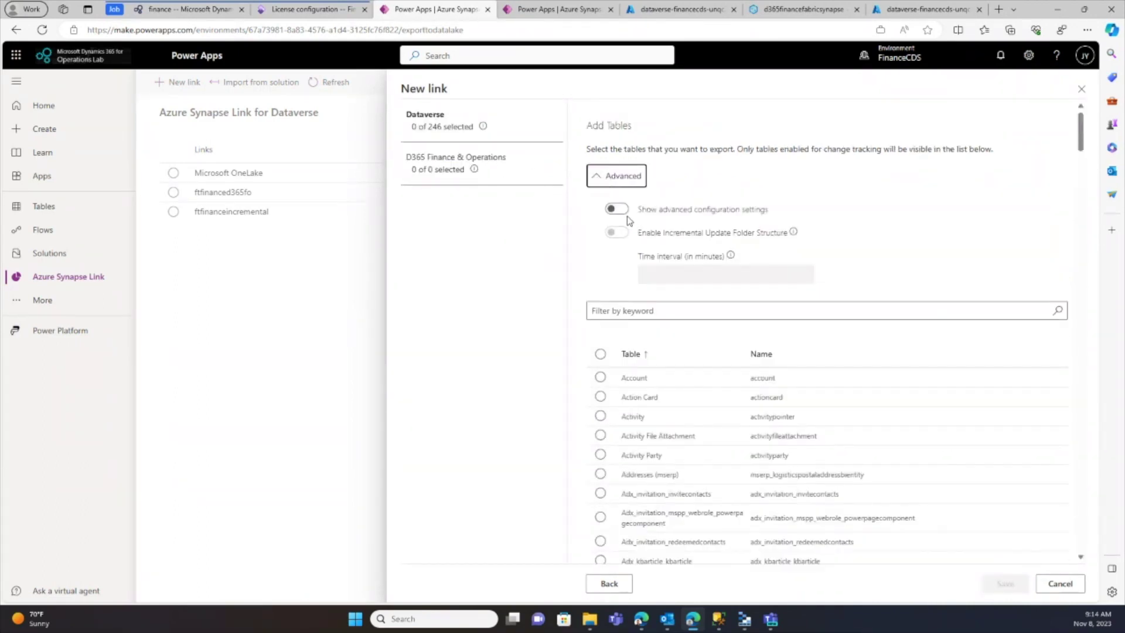
{"action": "left_click", "coordinate": [619, 211]}
{"action": "left_click", "coordinate": [618, 232]}
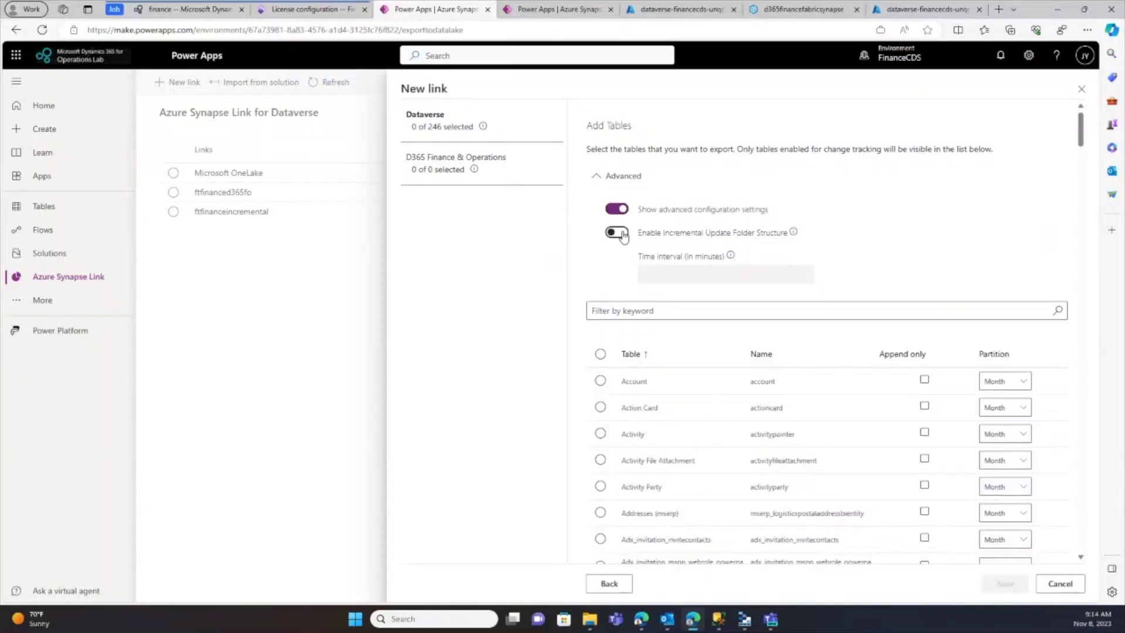
{"action": "left_click_drag", "start_coordinate": [653, 273], "coordinate": [632, 276]}
{"action": "type", "text": "15"}
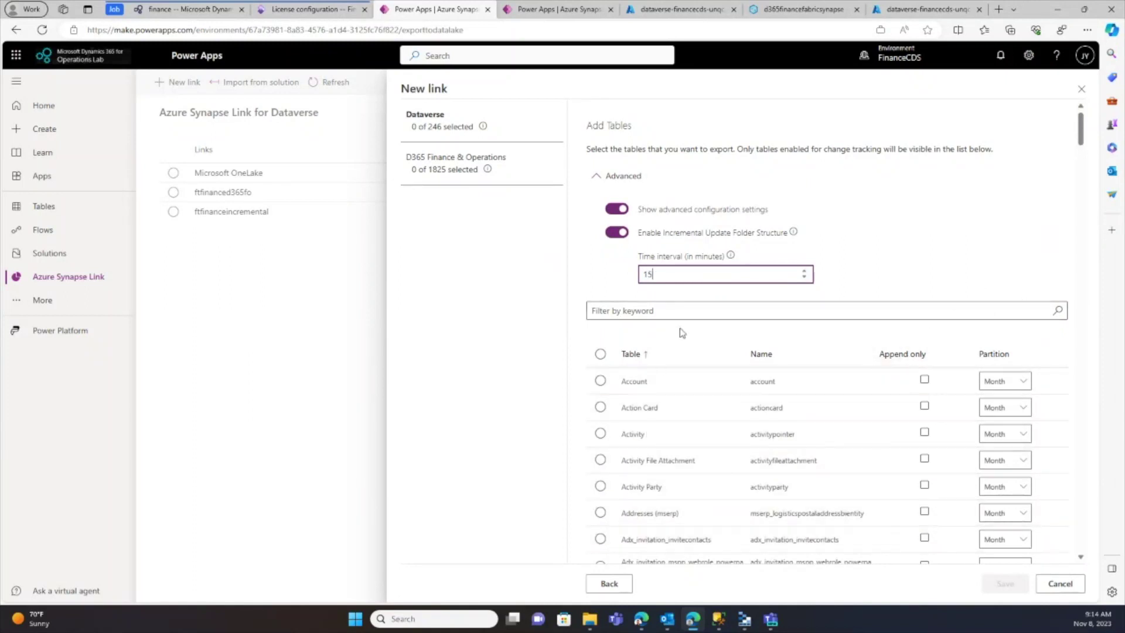
{"action": "left_click", "coordinate": [457, 161]}
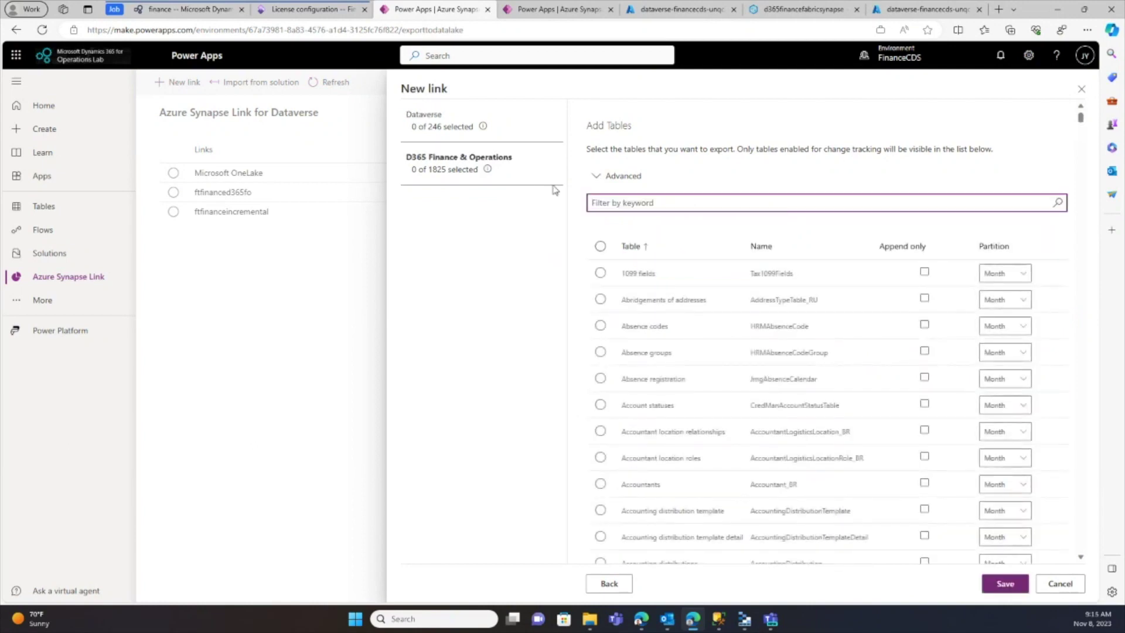
{"action": "left_click", "coordinate": [1058, 583]}
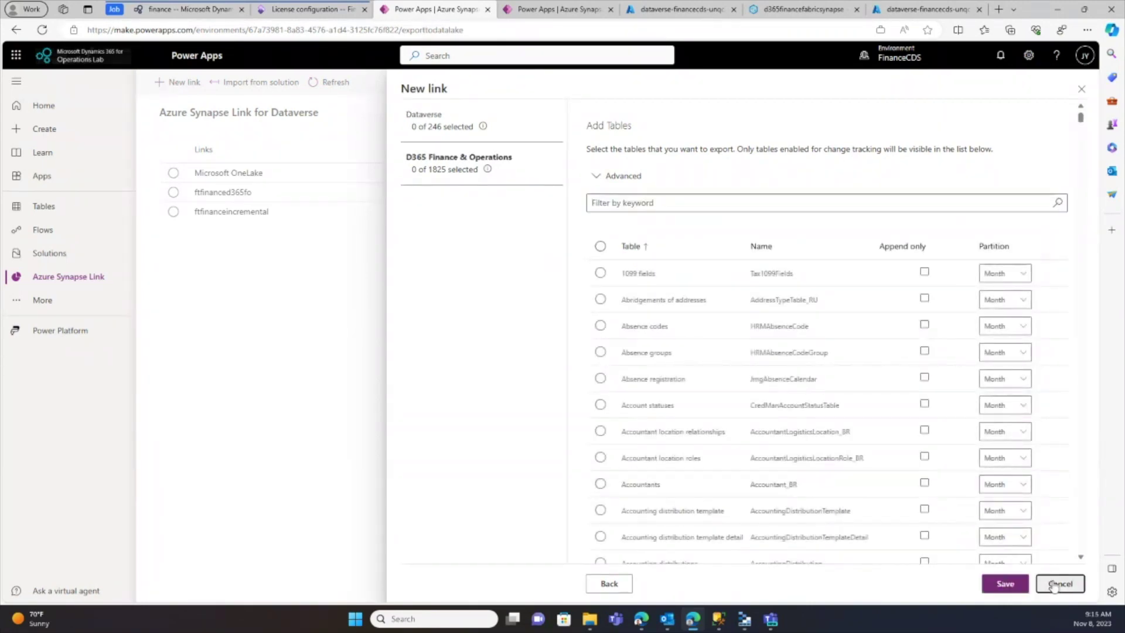
In the ftfinanceincremental storage container, review the timestamped folders and inspect the custgroup folder inside 2023-10-27T18.41.33Z
{"action": "left_click", "coordinate": [917, 11]}
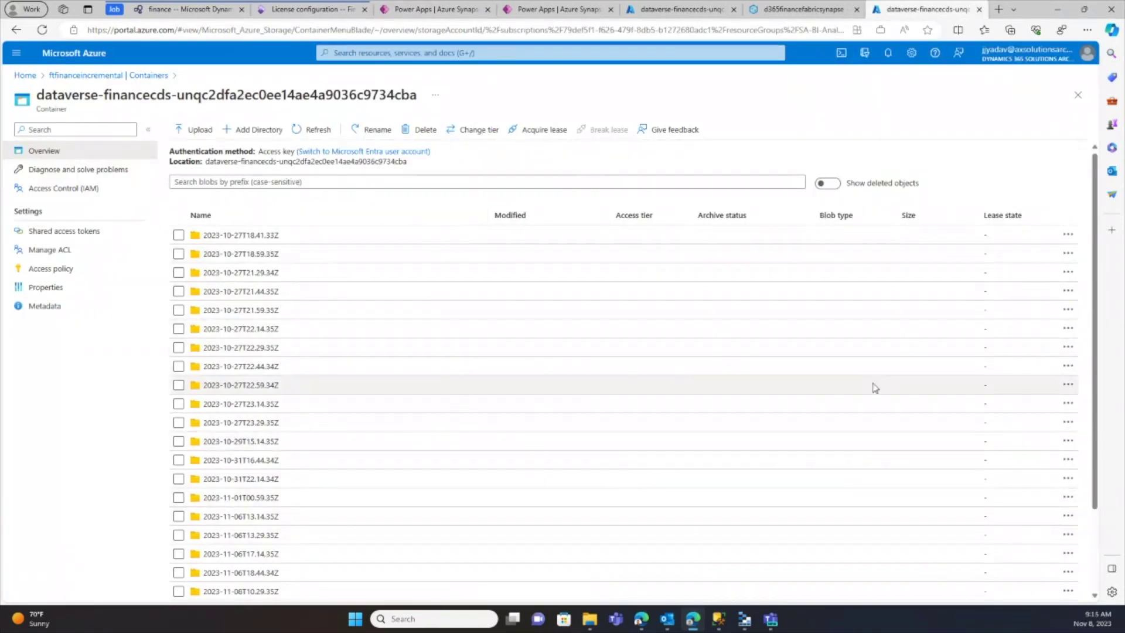
{"action": "left_click_drag", "start_coordinate": [1095, 451], "coordinate": [1093, 509]}
{"action": "scroll", "coordinate": [1068, 432], "scroll_direction": "up", "scroll_amount": 2}
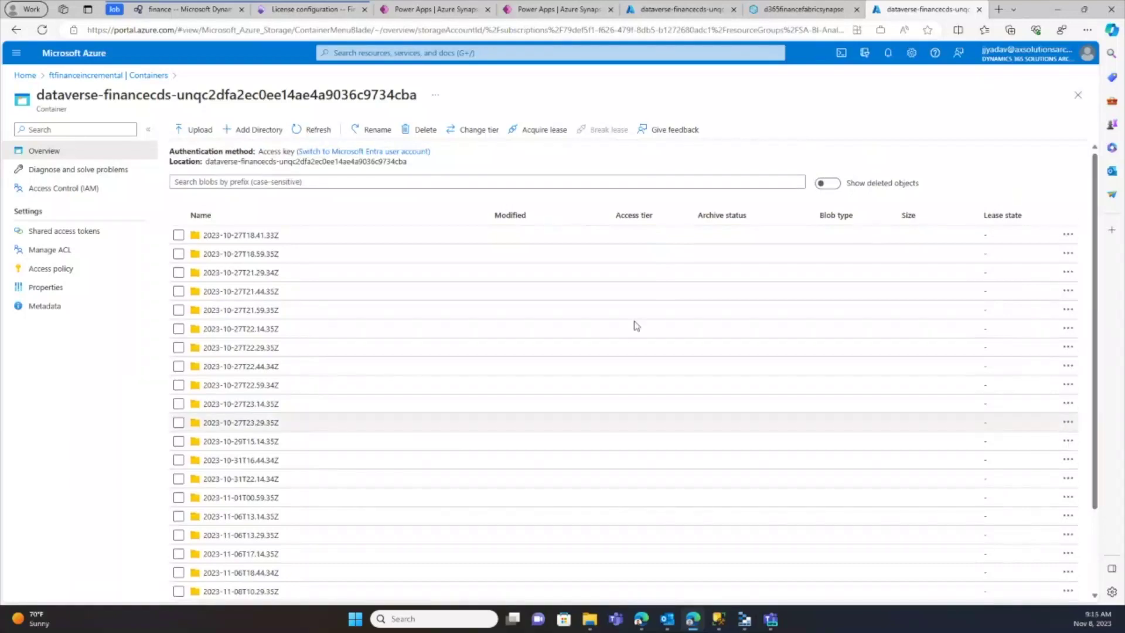
{"action": "left_click", "coordinate": [260, 240]}
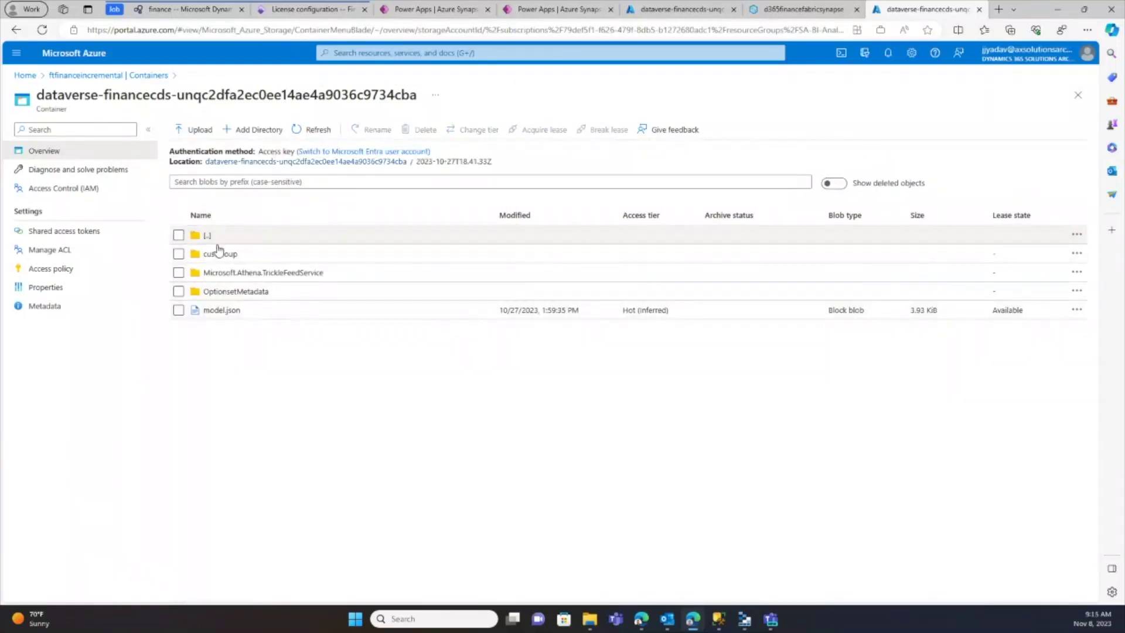
{"action": "left_click", "coordinate": [246, 258]}
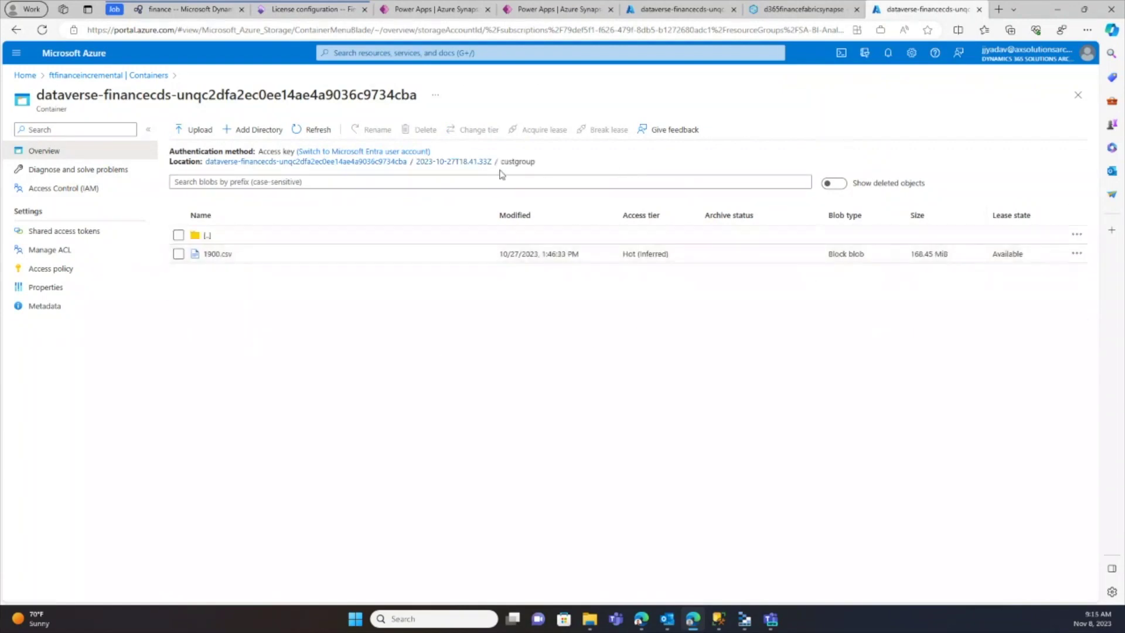
{"action": "left_click", "coordinate": [475, 164]}
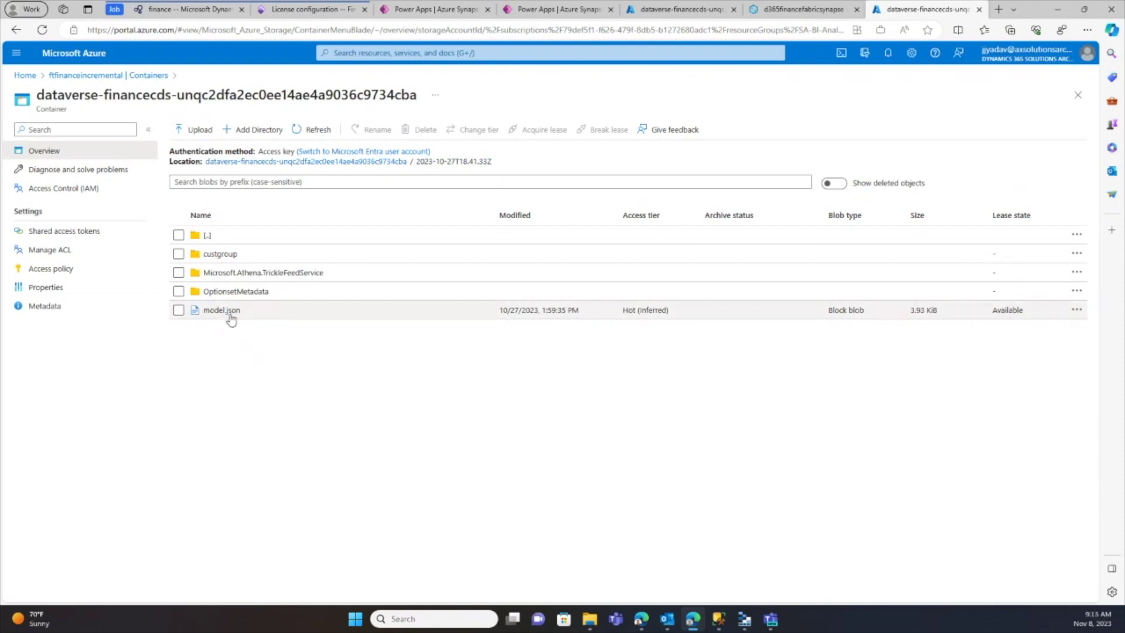
Examine the contents of model.json in the 2023-10-27T18.41.33Z folder, close the file, and return to the container root
{"action": "left_click", "coordinate": [259, 315]}
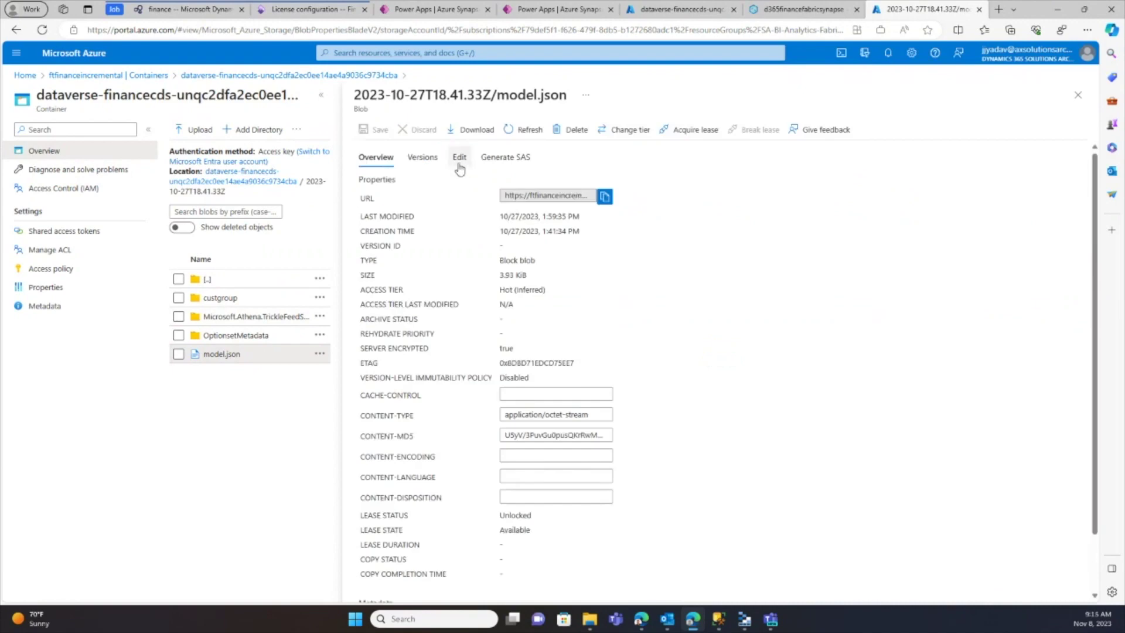
{"action": "left_click", "coordinate": [459, 166]}
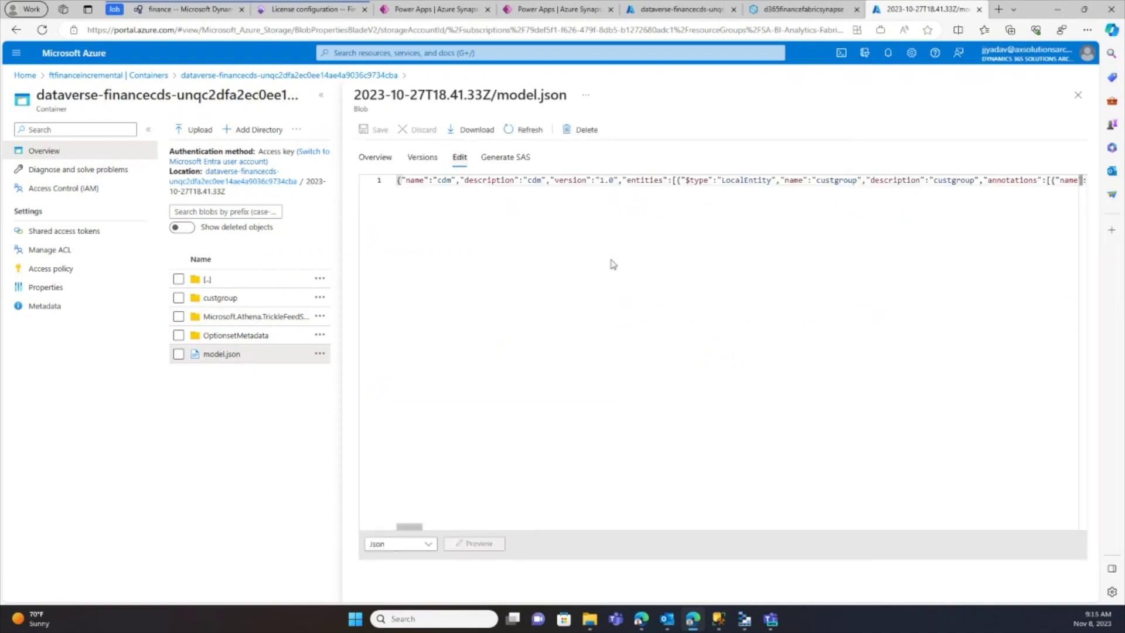
{"action": "left_click", "coordinate": [1077, 97]}
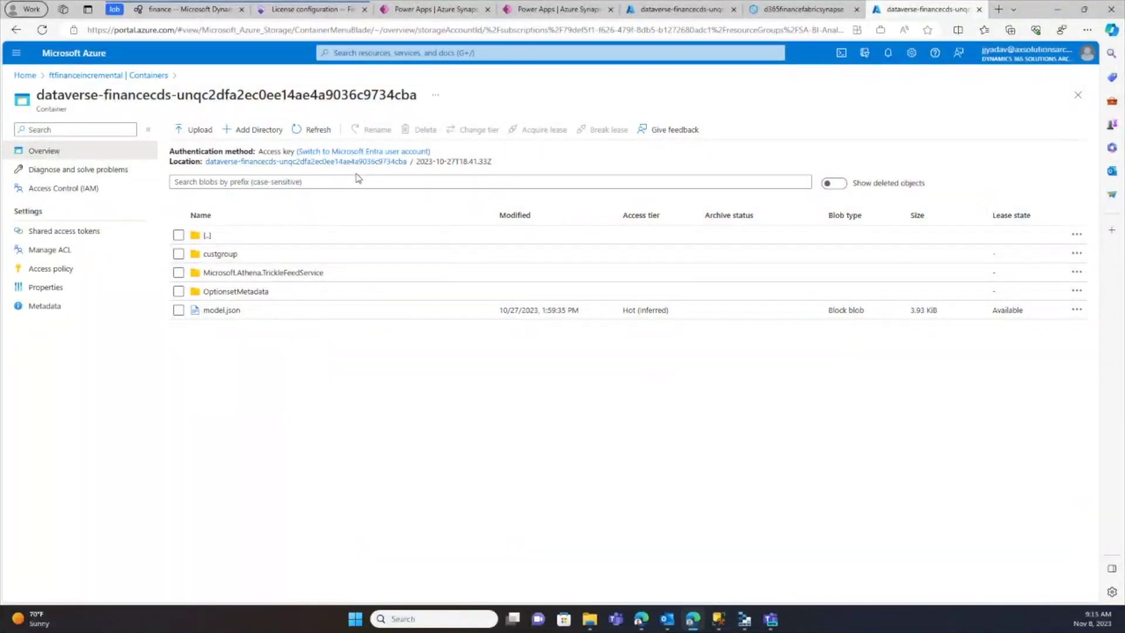
{"action": "left_click", "coordinate": [326, 161]}
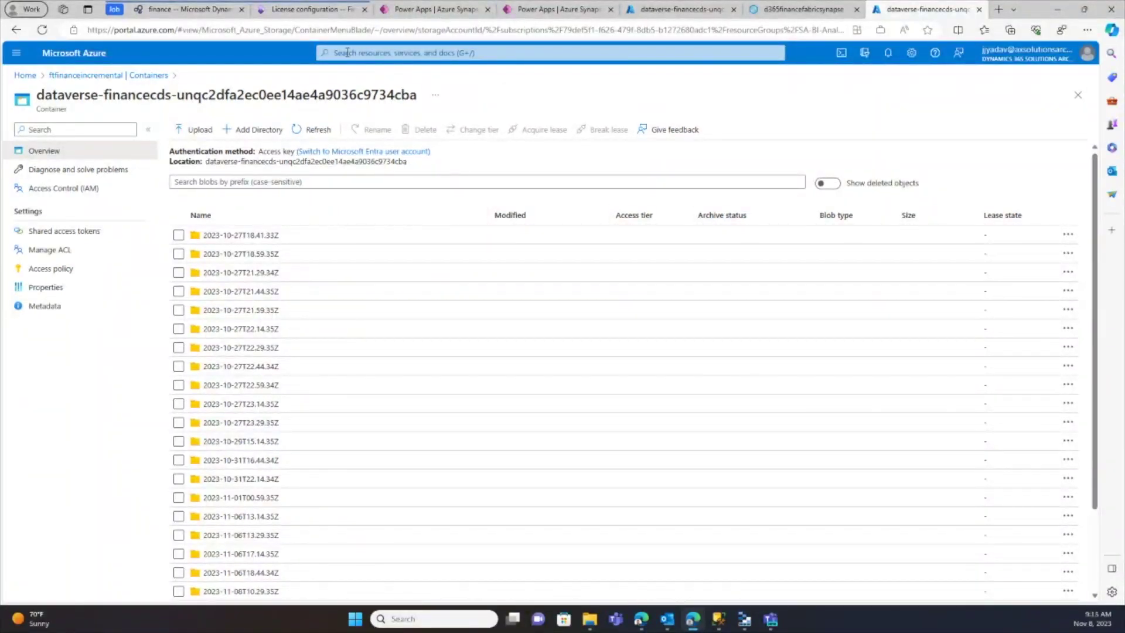
Return to the Azure Synapse Link for Dataverse links list in Power Apps
{"action": "left_click", "coordinate": [191, 15]}
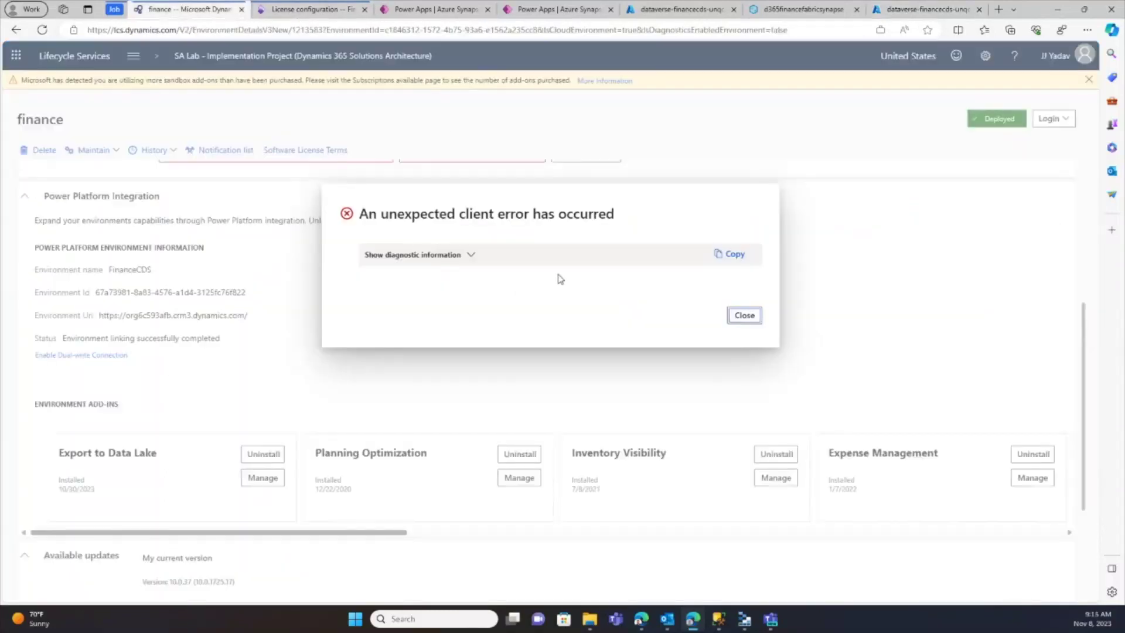
{"action": "left_click", "coordinate": [307, 13]}
{"action": "left_click", "coordinate": [415, 13]}
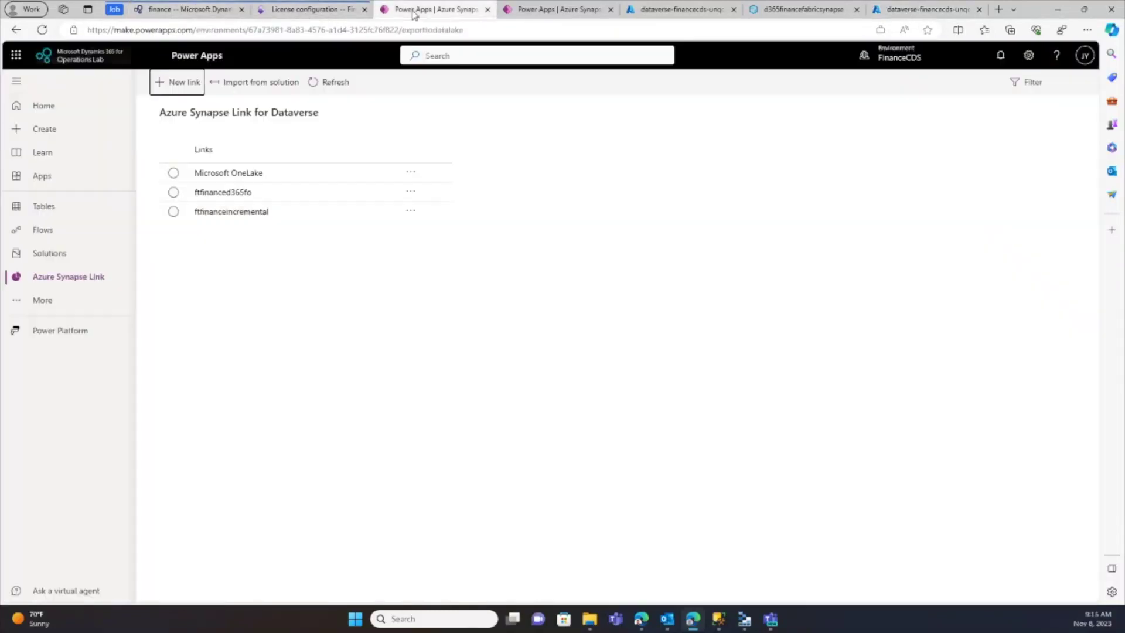